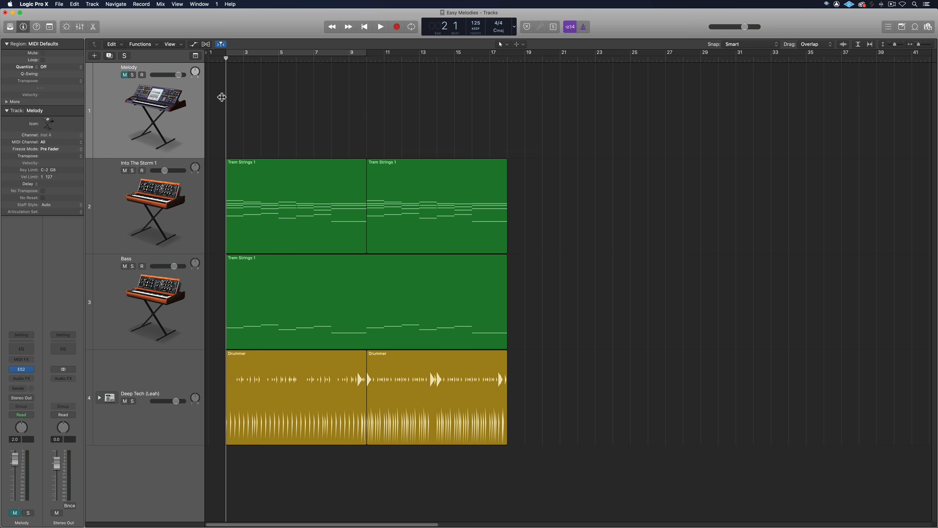
Review the existing strings, bass and drummer tracks, including the Step FX settings on the Into The Storm 1 track.
{"action": "left_click", "coordinate": [149, 193]}
{"action": "left_click_drag", "start_coordinate": [326, 122], "coordinate": [419, 202]}
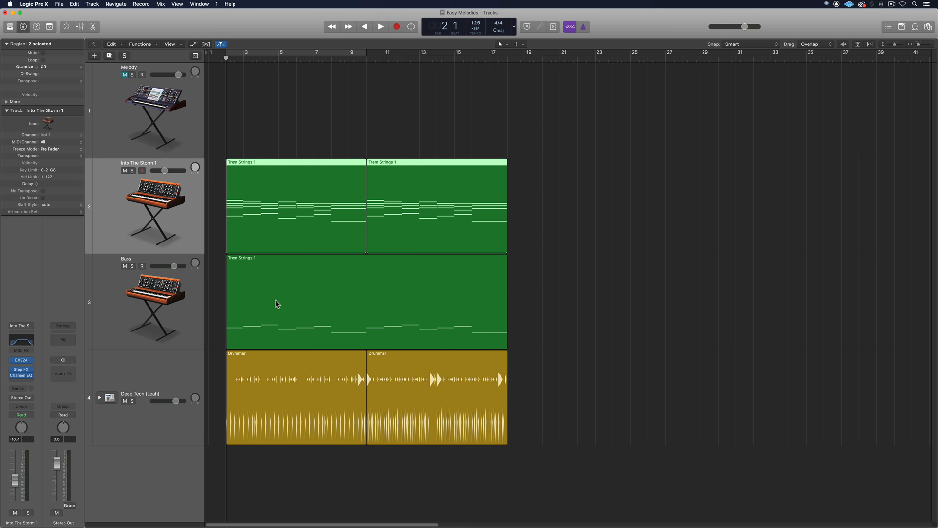
{"action": "left_click", "coordinate": [25, 372]}
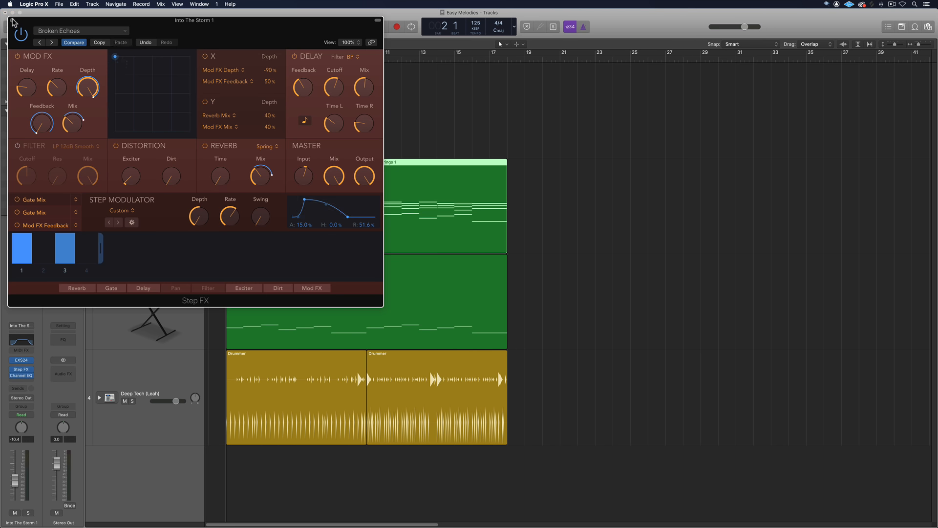
{"action": "left_click", "coordinate": [11, 14]}
{"action": "left_click", "coordinate": [175, 377]}
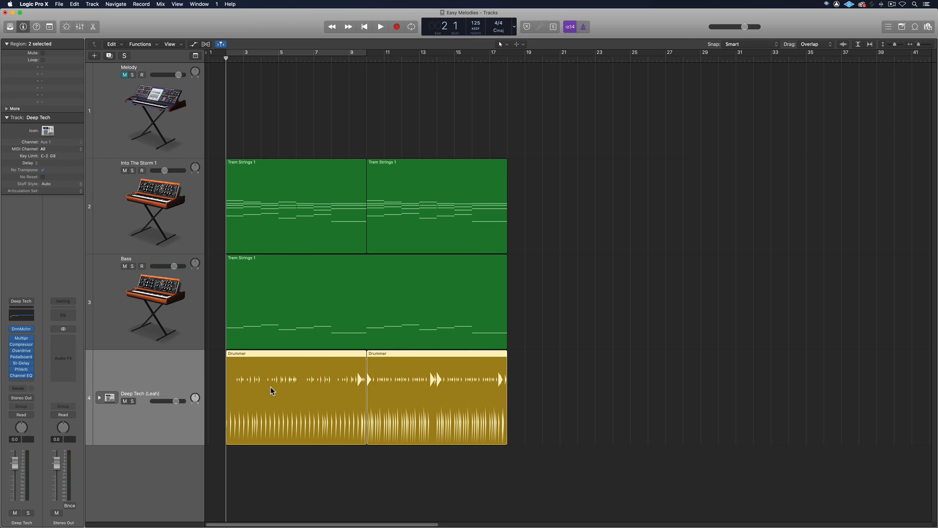
{"action": "left_click", "coordinate": [304, 124]}
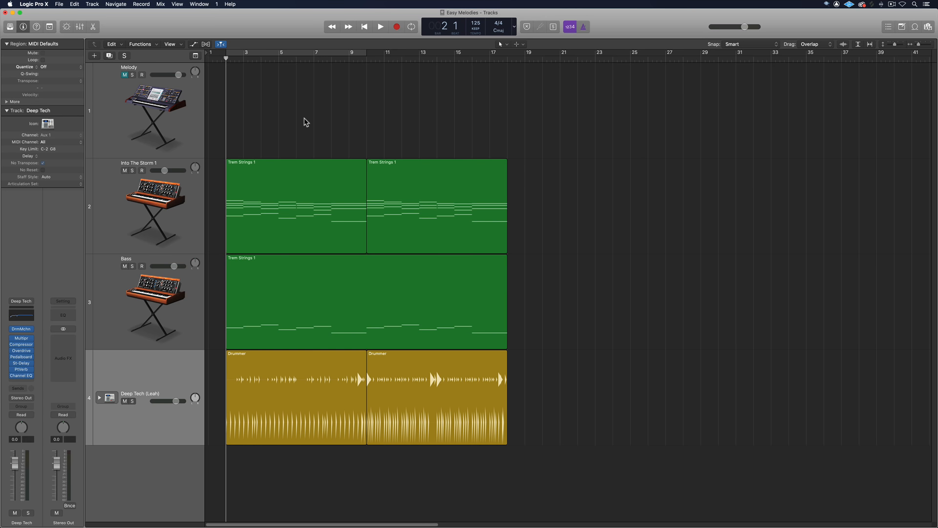
Play the backing arrangement from bar 2, stop it, and return the playhead to the start of the project.
{"action": "key", "text": "space"}
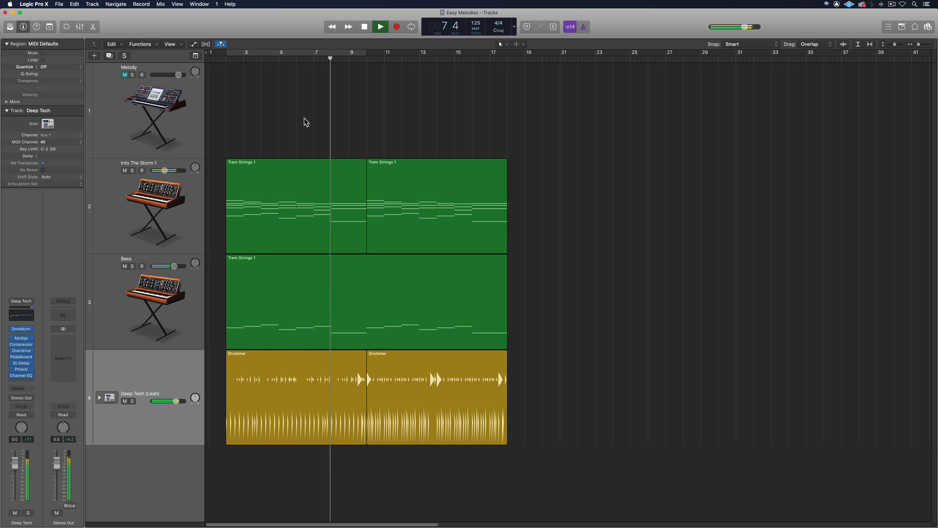
{"action": "key", "text": "space"}
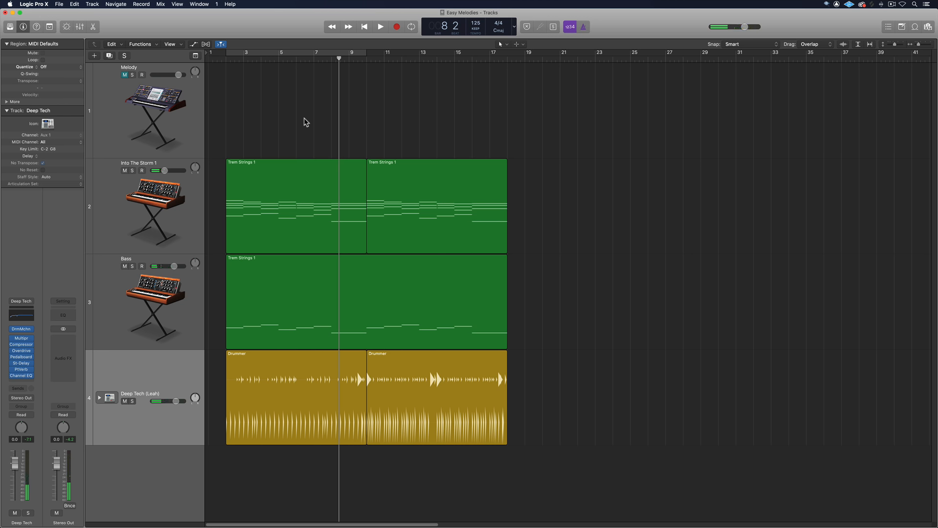
{"action": "key", "text": "Return"}
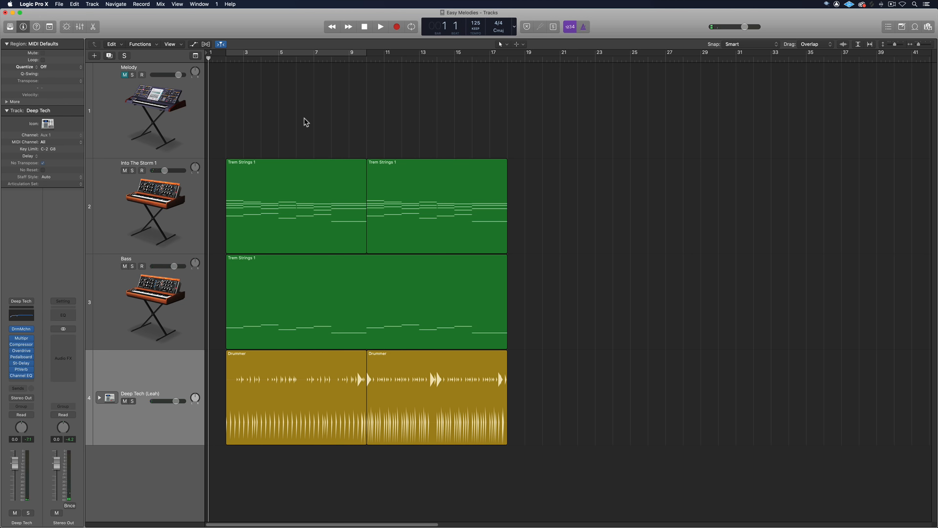
Inspect the voice mode settings of the Melody track's ES2 Hammer Lead sound, then close the plug-in.
{"action": "left_click", "coordinate": [154, 103]}
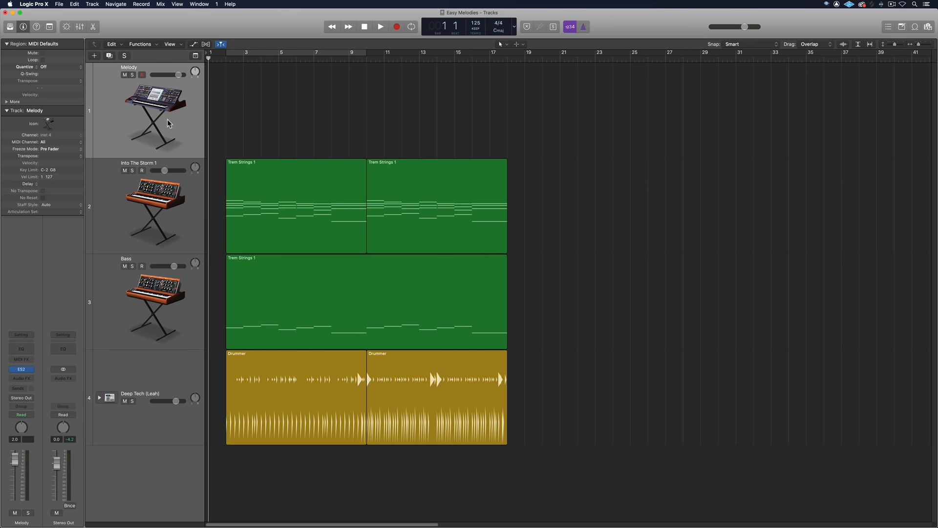
{"action": "left_click", "coordinate": [21, 369]}
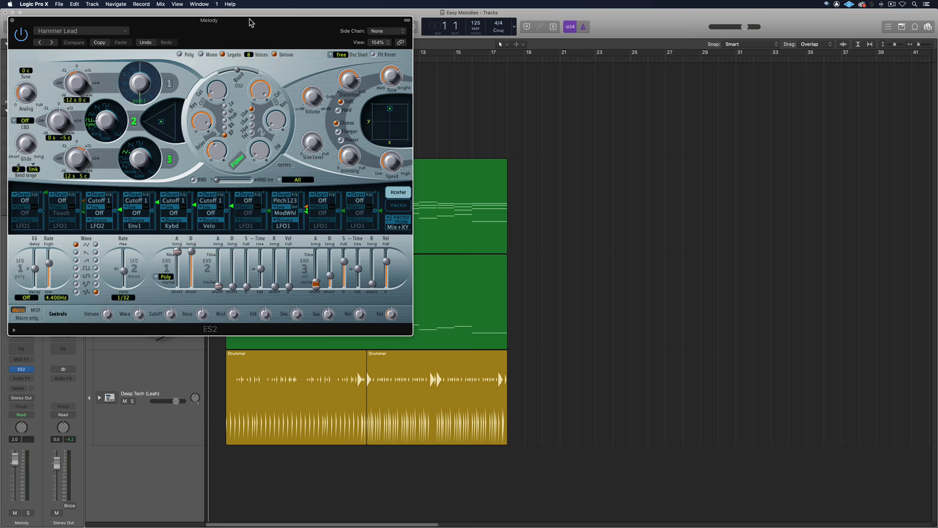
{"action": "left_click_drag", "start_coordinate": [238, 13], "coordinate": [608, 69]}
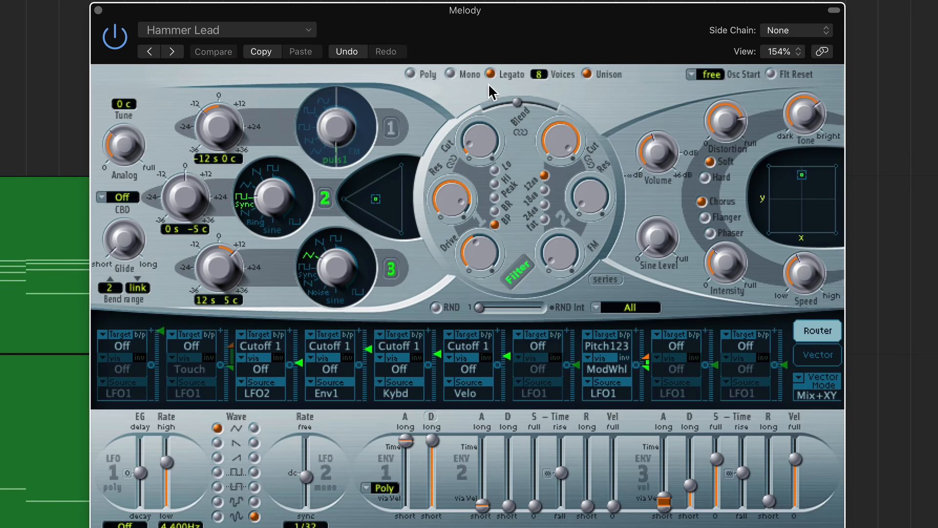
{"action": "left_click", "coordinate": [462, 74]}
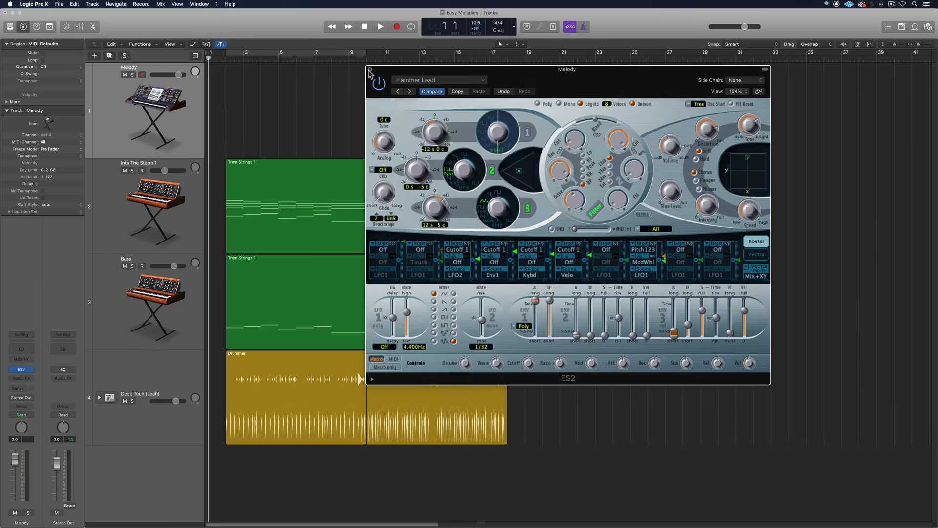
{"action": "left_click", "coordinate": [99, 10]}
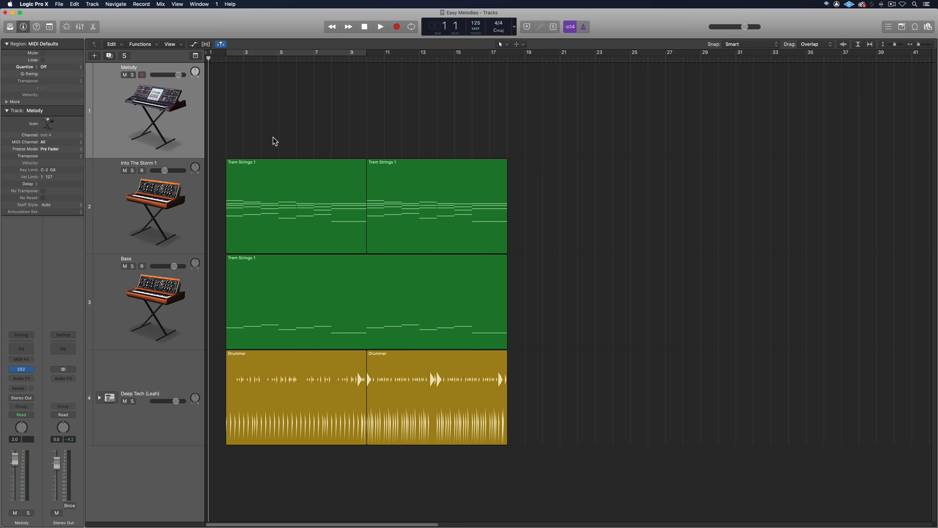
Examine the chord notes of the first Trem Strings region in the Piano Roll, then close the editor.
{"action": "double_click", "coordinate": [265, 186]}
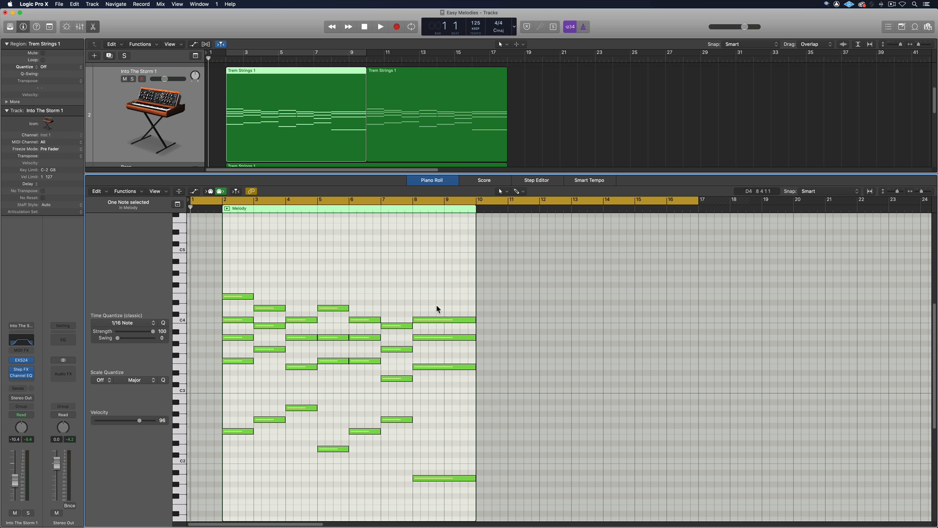
{"action": "key", "text": "p"}
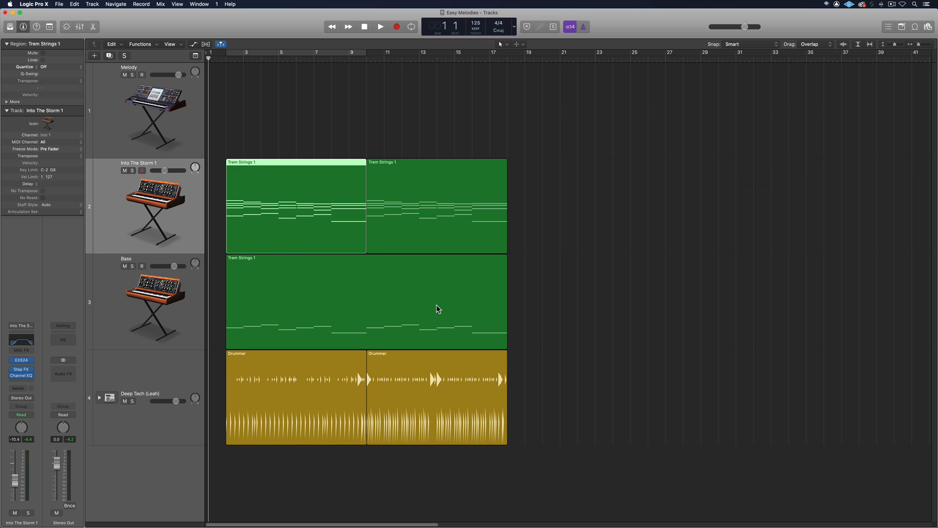
Create an empty MIDI region on the Melody track at bar 2 and extend it to four bars.
{"action": "right_click", "coordinate": [235, 108]}
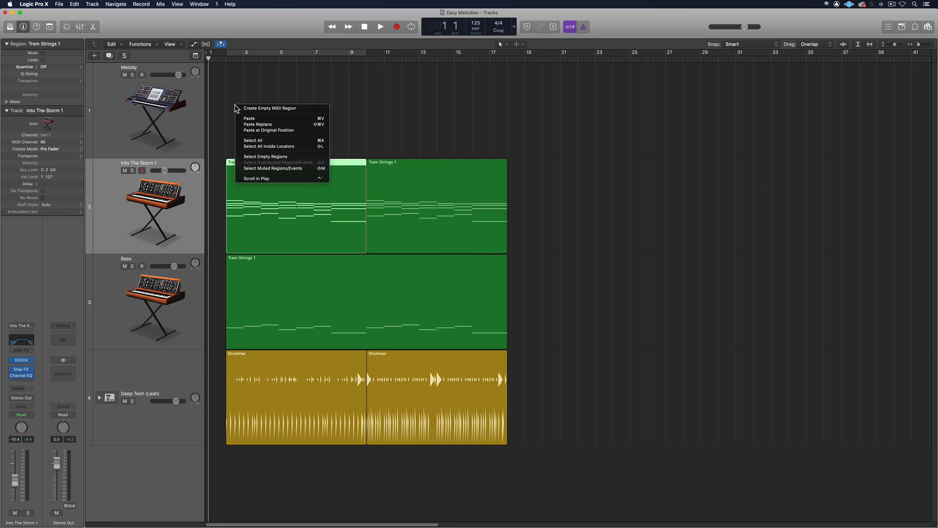
{"action": "left_click", "coordinate": [240, 110]}
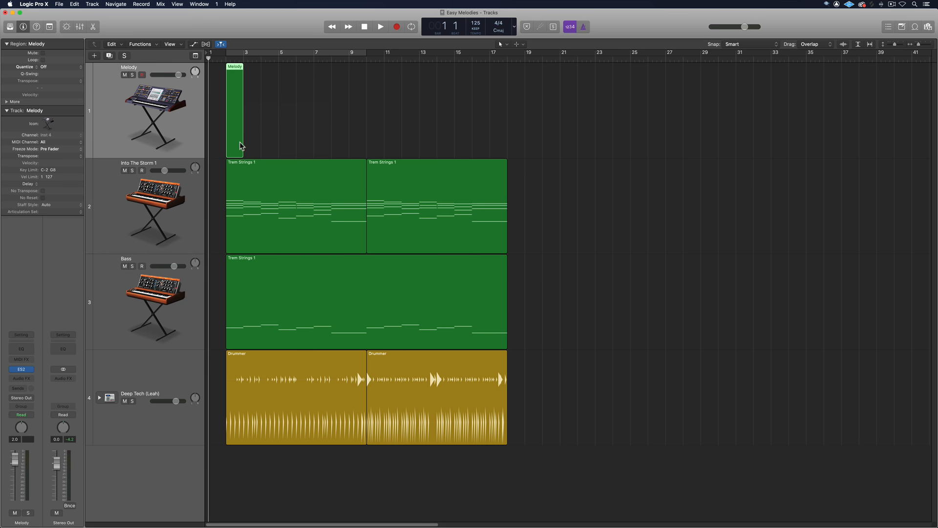
{"action": "left_click_drag", "start_coordinate": [241, 146], "coordinate": [294, 151]}
{"action": "left_click", "coordinate": [332, 136]}
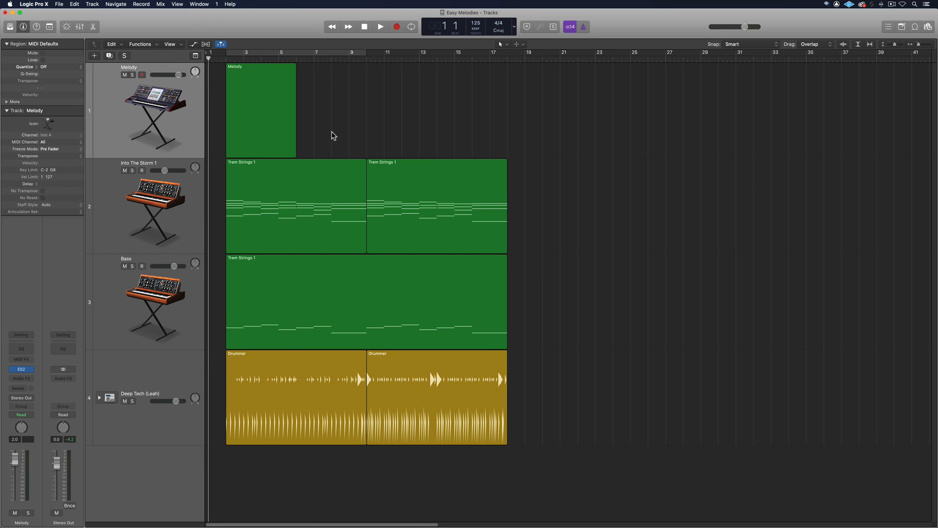
Add a sustained A3 note to the Melody region in the Piano Roll, running from bar 2 to bar 6.
{"action": "double_click", "coordinate": [254, 91]}
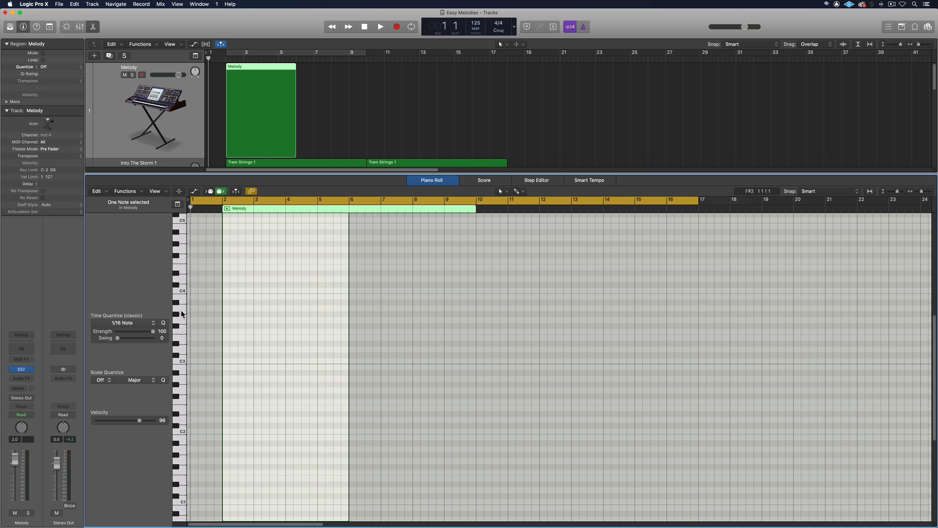
{"action": "left_click", "coordinate": [181, 313]}
{"action": "left_click", "coordinate": [182, 314]}
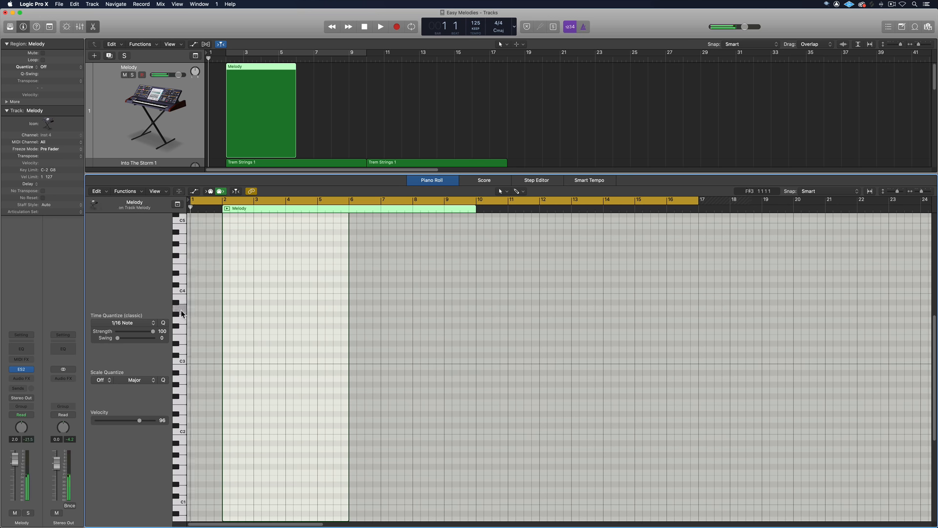
{"action": "left_click", "coordinate": [228, 308], "text": "super"}
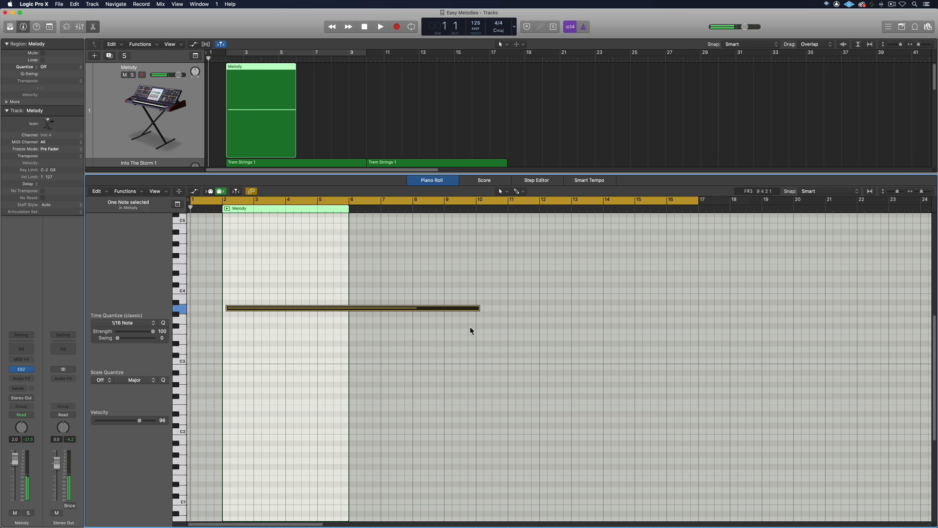
{"action": "left_click", "coordinate": [226, 310]}
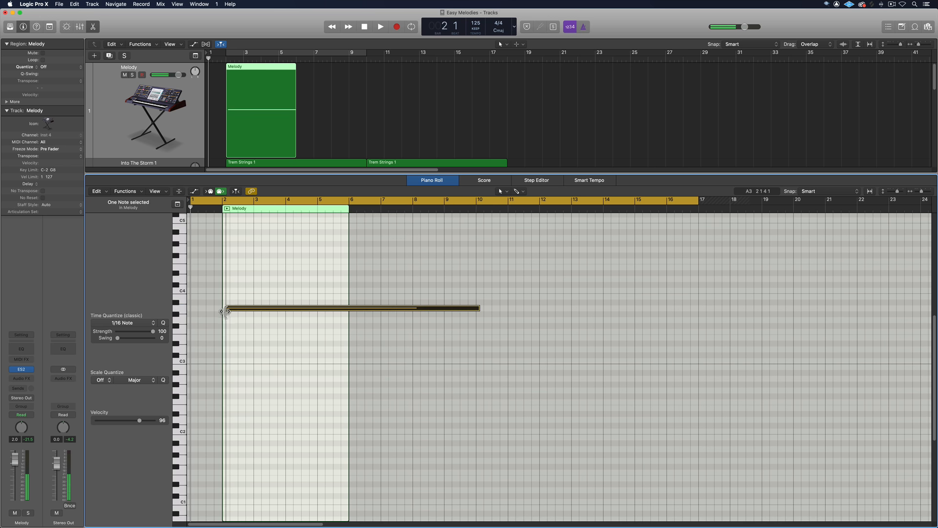
{"action": "left_click_drag", "start_coordinate": [479, 309], "coordinate": [349, 315]}
{"action": "left_click", "coordinate": [304, 326]}
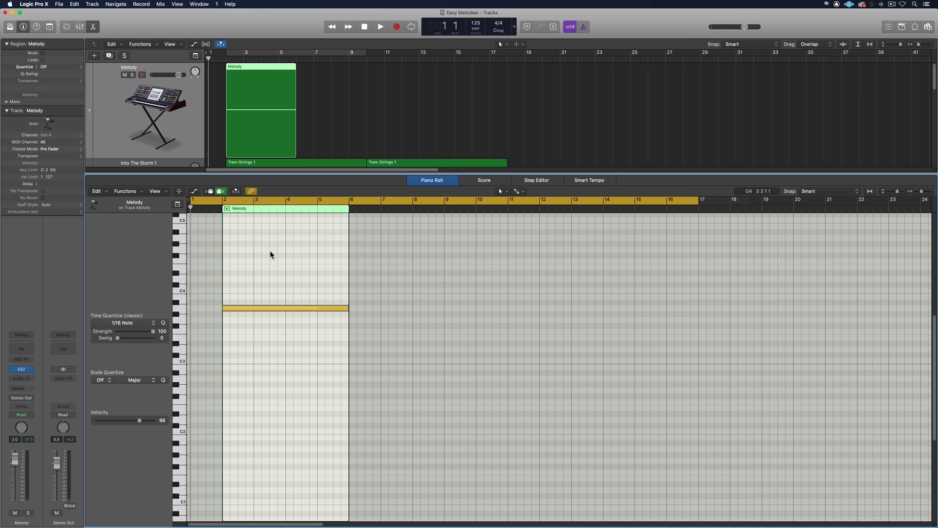
Set the cycle range to bars 2 to 10 and play back the sustained melody note.
{"action": "key", "text": "super+u"}
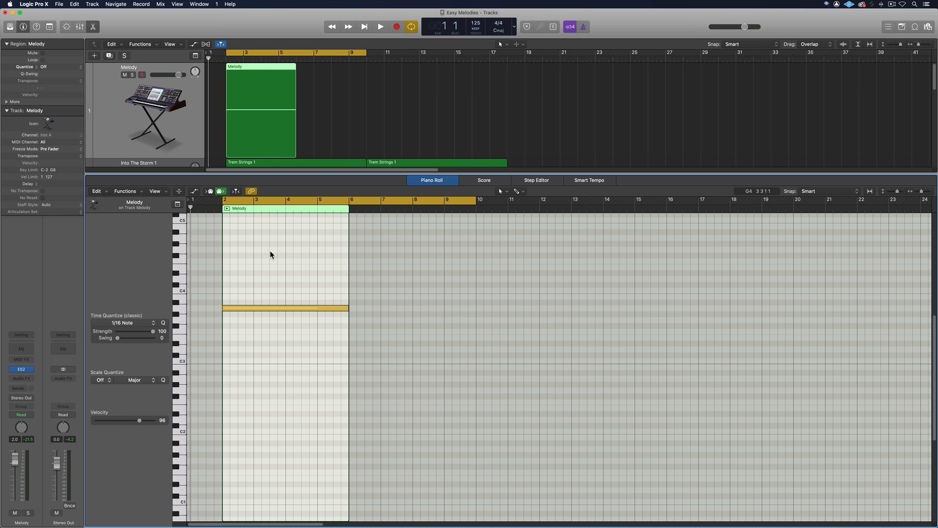
{"action": "key", "text": "space"}
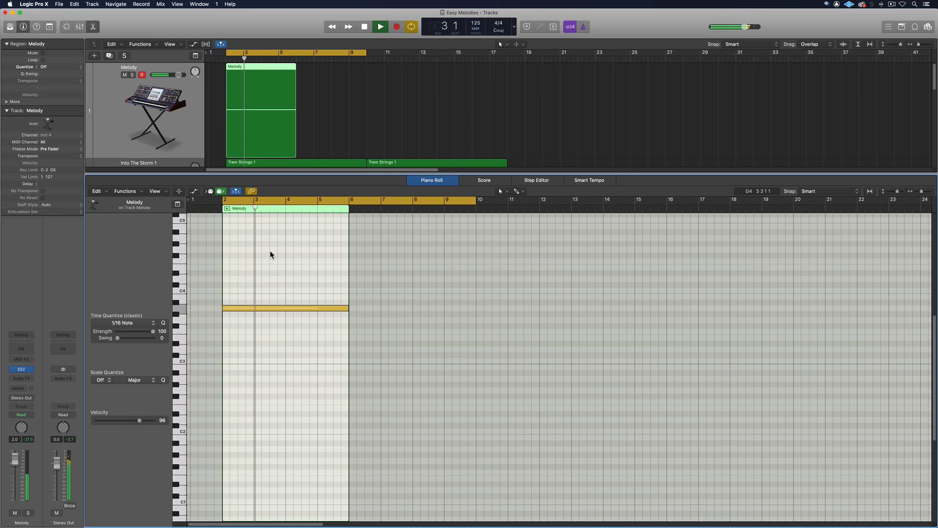
{"action": "key", "text": "space"}
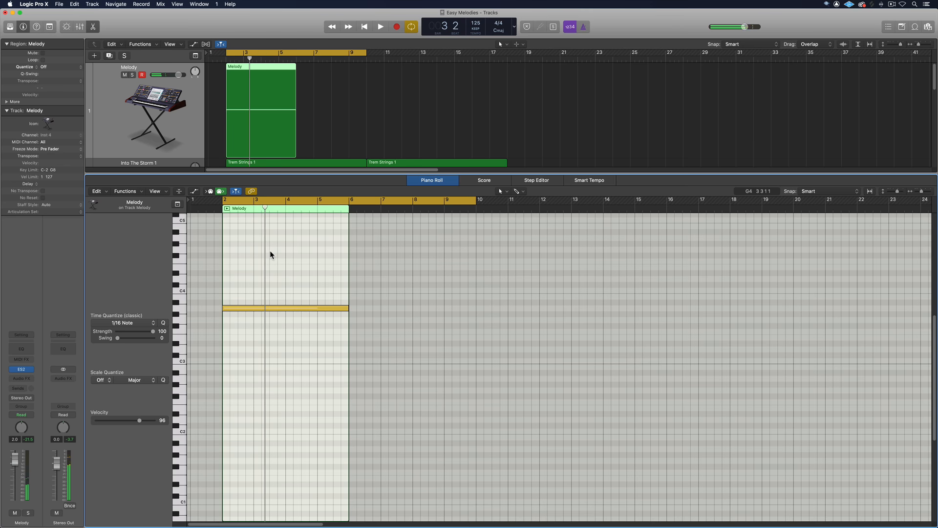
Close the Piano Roll and add the Chord Trigger MIDI effect to the Melody track.
{"action": "key", "text": "e"}
{"action": "left_click", "coordinate": [332, 93]}
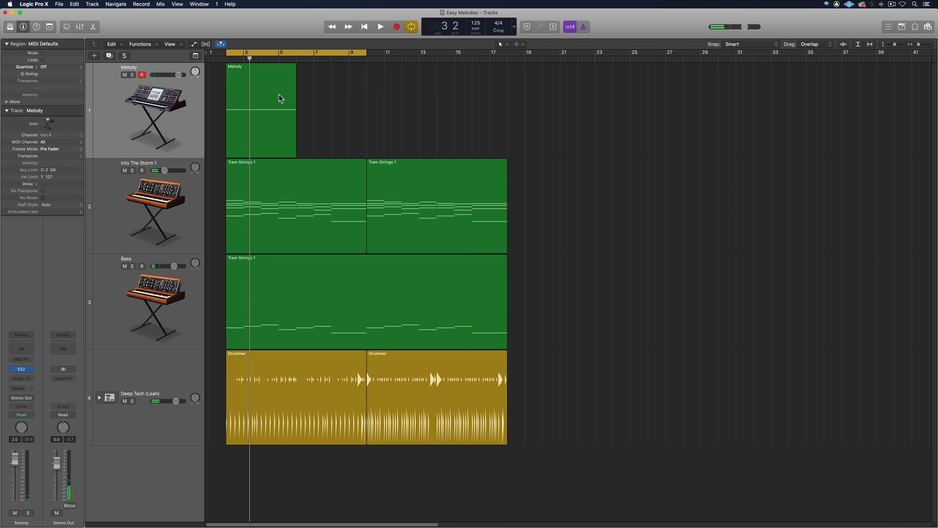
{"action": "left_click", "coordinate": [263, 100]}
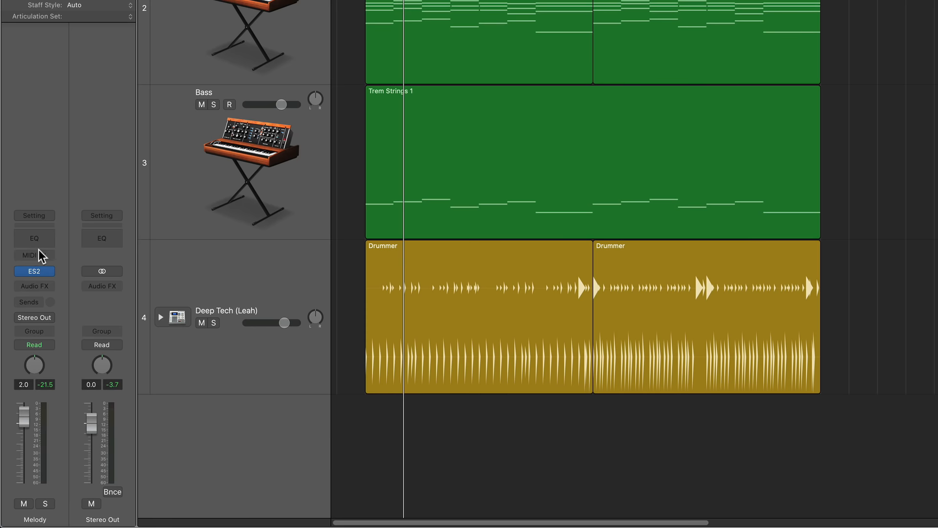
{"action": "left_click", "coordinate": [26, 361]}
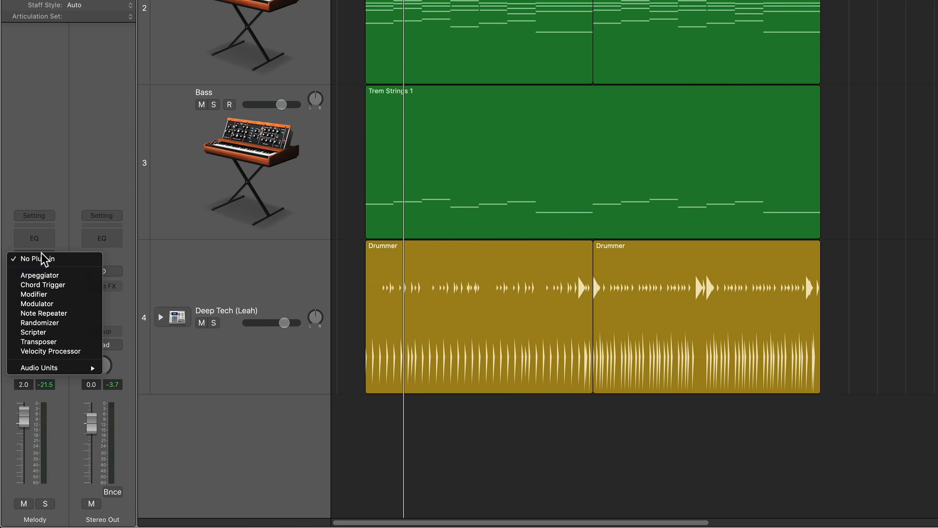
{"action": "left_click", "coordinate": [50, 162]}
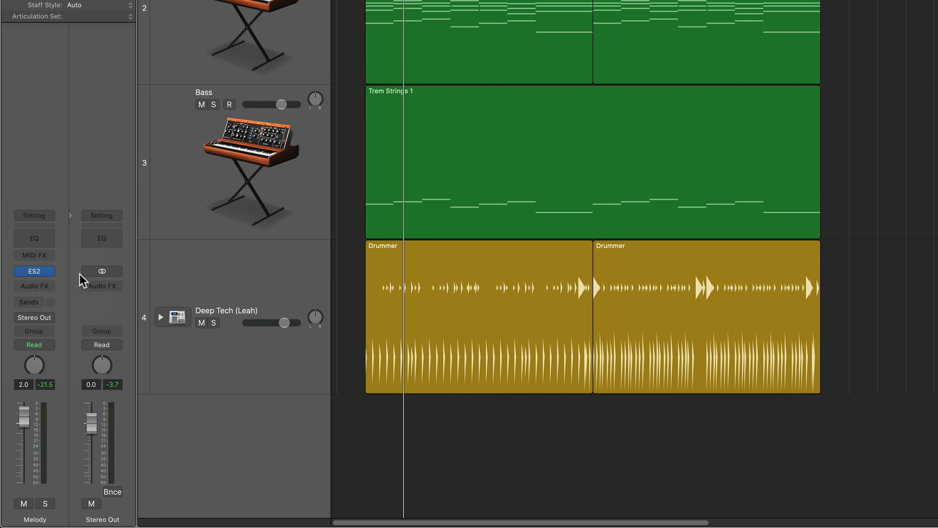
{"action": "left_click", "coordinate": [52, 256]}
{"action": "left_click", "coordinate": [43, 284]}
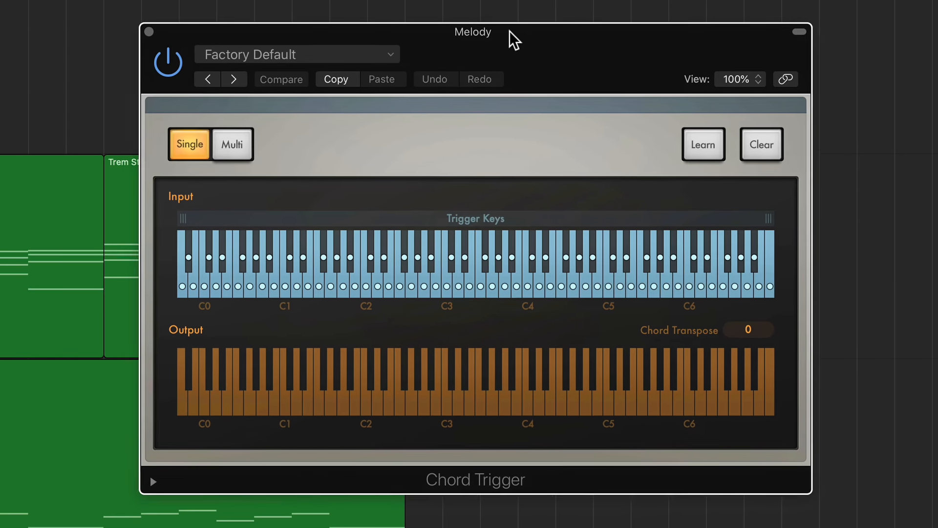
Switch Chord Trigger to Multi mode and shift the trigger key range up to F3 through E5.
{"action": "left_click_drag", "start_coordinate": [510, 39], "coordinate": [505, 38]}
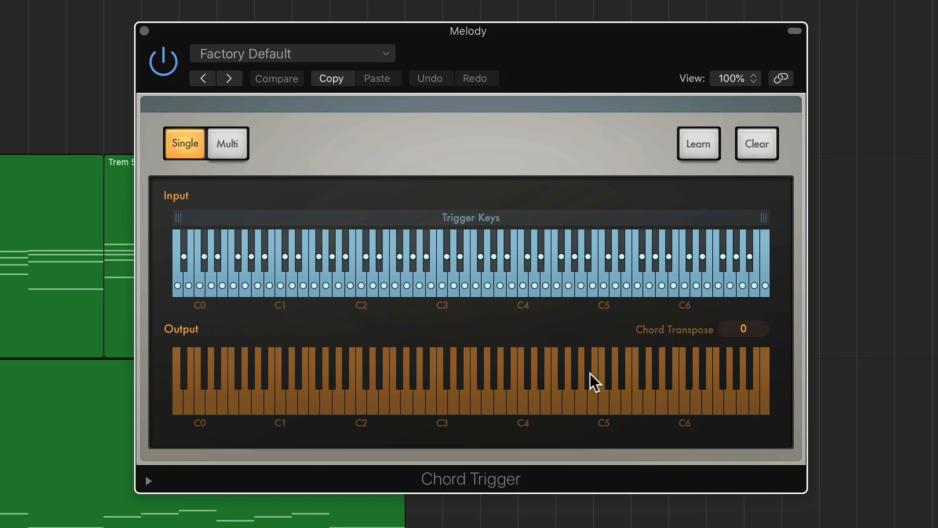
{"action": "left_click", "coordinate": [234, 144]}
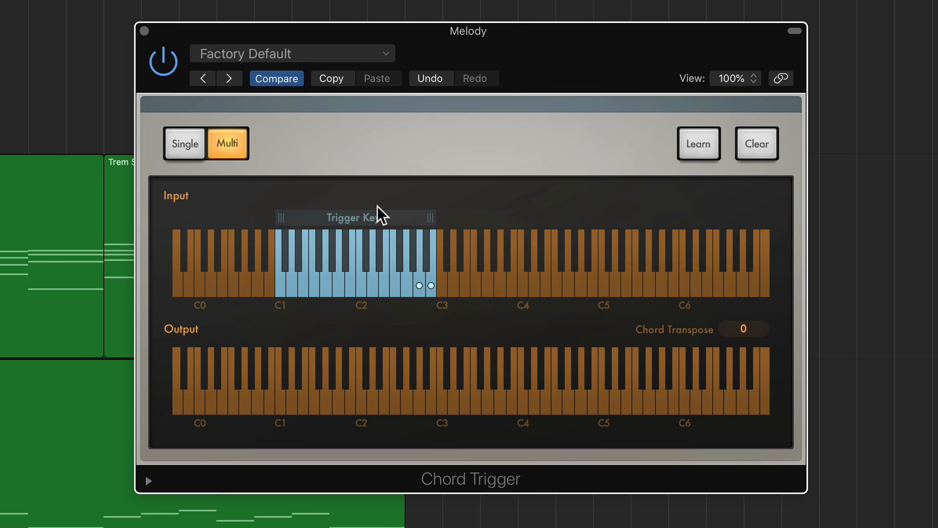
{"action": "left_click_drag", "start_coordinate": [376, 223], "coordinate": [557, 264]}
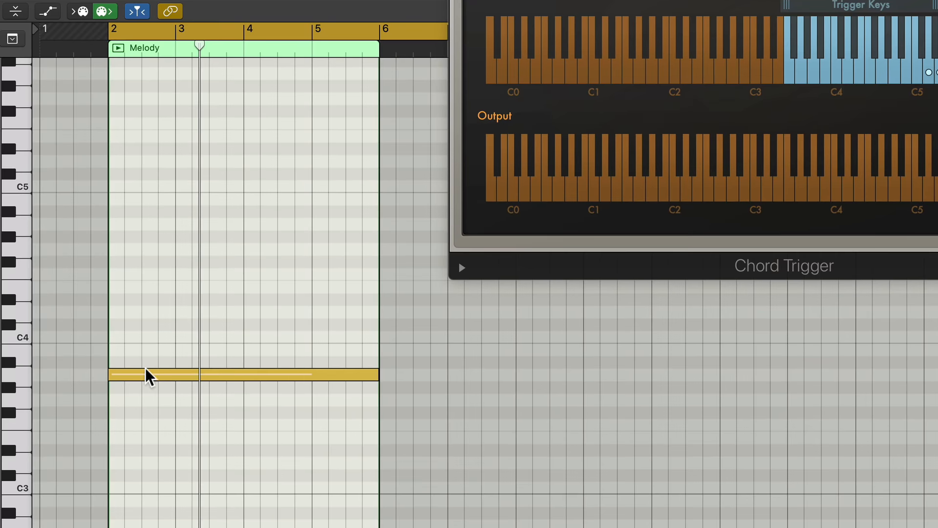
Audition the A3 note and shift Chord Trigger's trigger key range down to E3 through D5.
{"action": "left_click", "coordinate": [28, 382]}
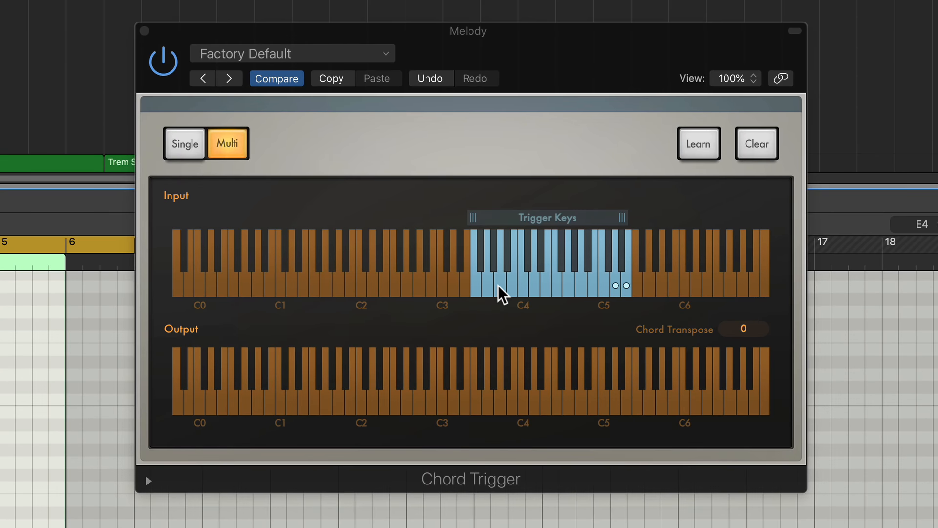
{"action": "left_click", "coordinate": [498, 286]}
{"action": "left_click", "coordinate": [498, 285]}
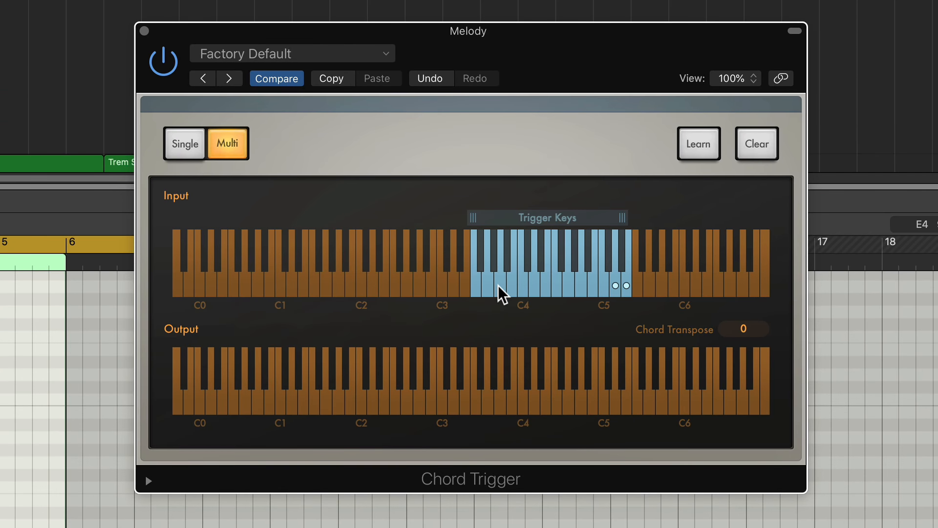
{"action": "left_click_drag", "start_coordinate": [538, 220], "coordinate": [528, 226]}
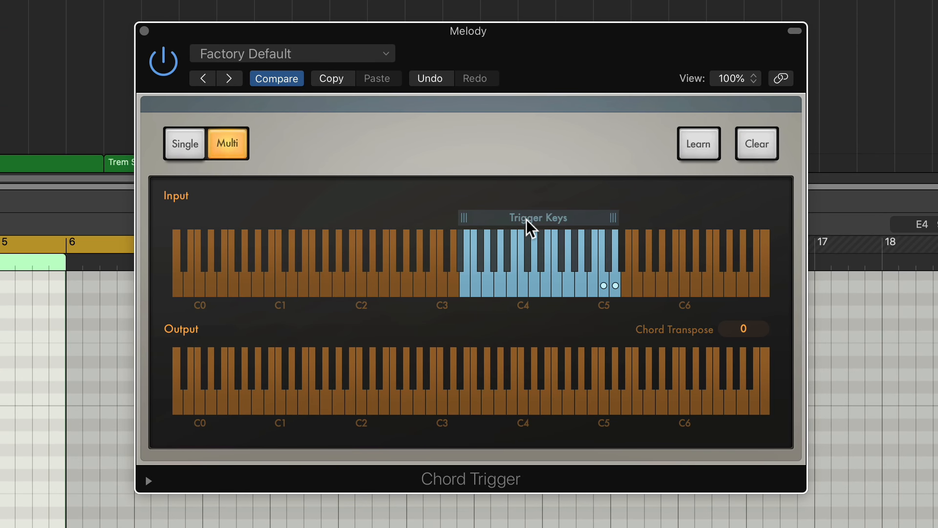
Start learning a chord on the A3 trigger key and switch the ES2 synth to Poly mode.
{"action": "left_click", "coordinate": [712, 151]}
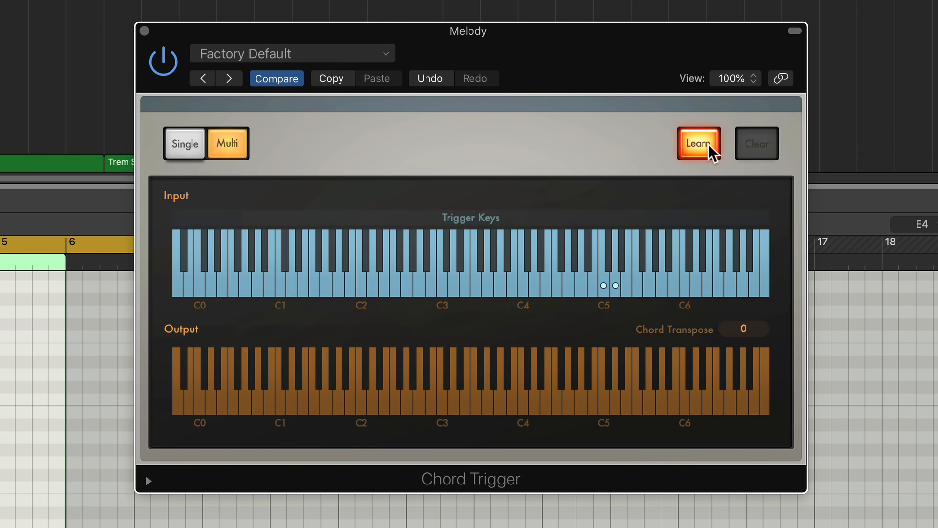
{"action": "left_click", "coordinate": [500, 288]}
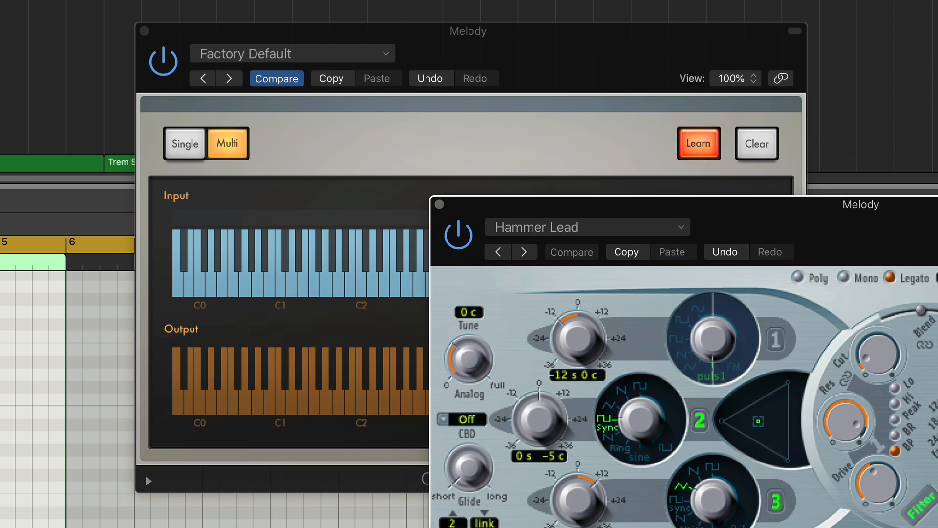
{"action": "left_click", "coordinate": [797, 277]}
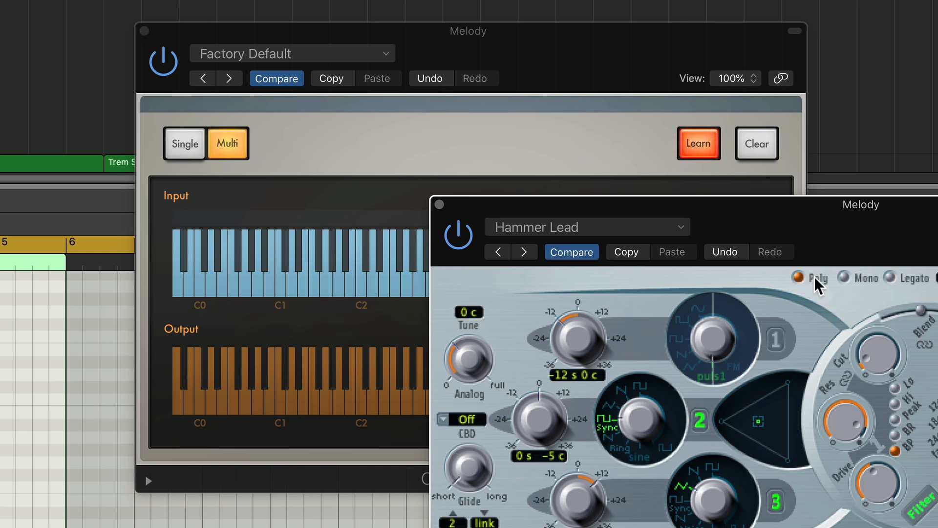
{"action": "left_click", "coordinate": [542, 122]}
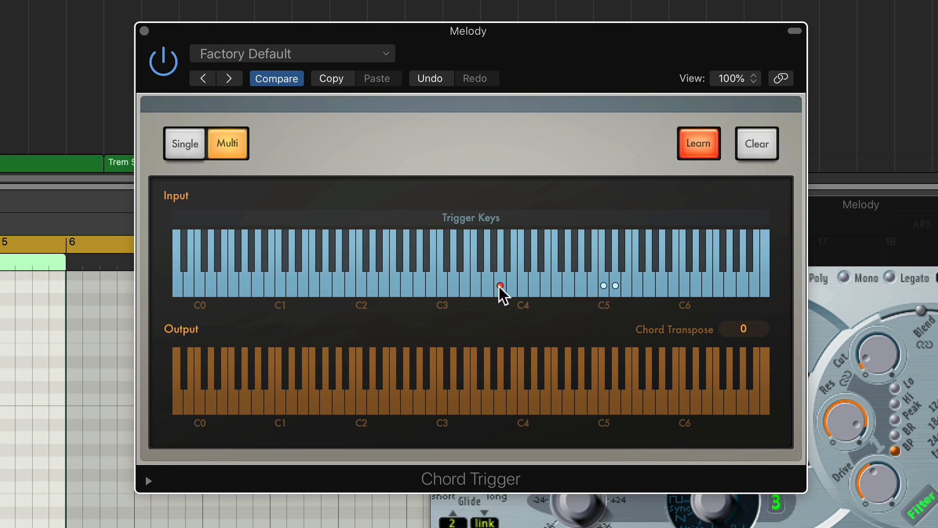
Assign A3, C4, D4, F4, G4, A4 and C5 as output notes for the A3 trigger and finish learning.
{"action": "left_click", "coordinate": [499, 407]}
{"action": "left_click", "coordinate": [523, 405]}
{"action": "left_click", "coordinate": [578, 403]}
{"action": "left_click", "coordinate": [536, 405]}
{"action": "left_click", "coordinate": [556, 406]}
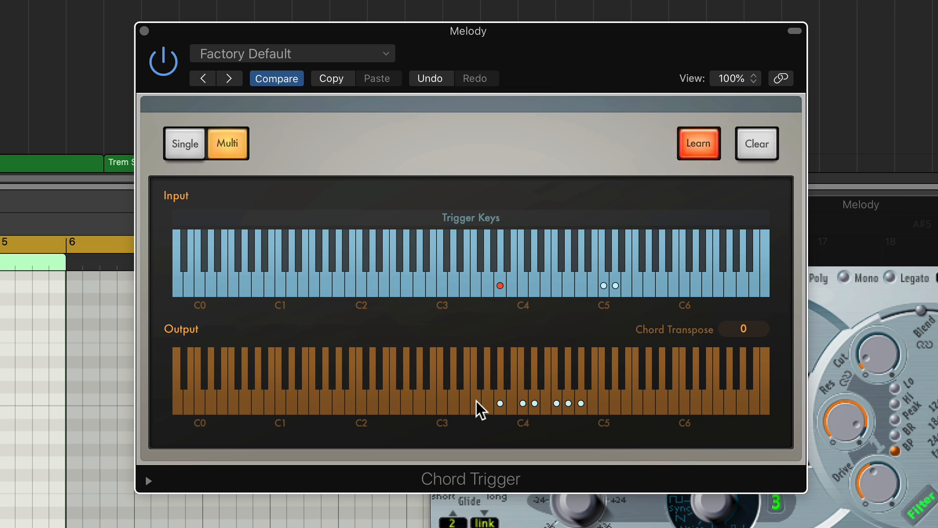
{"action": "left_click", "coordinate": [605, 409]}
Audition the learned chord with the A3 trigger key.
{"action": "left_click", "coordinate": [501, 287]}
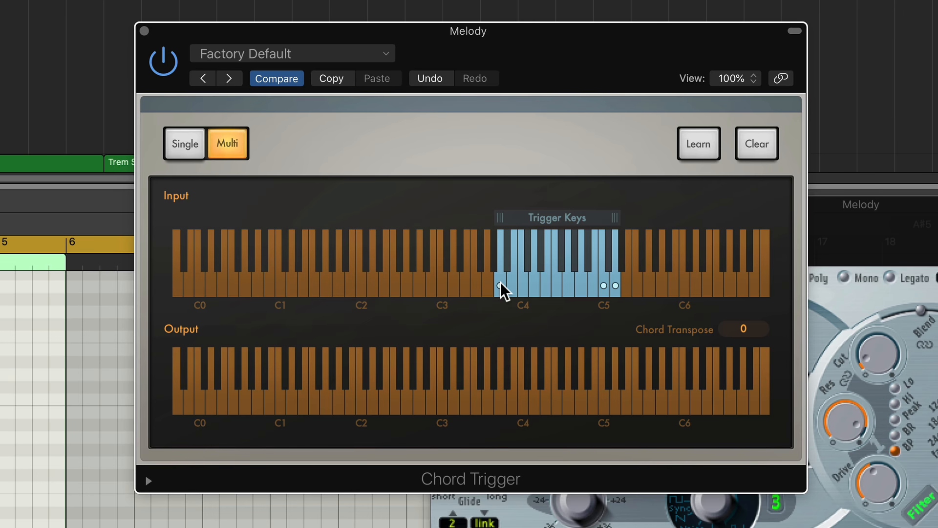
{"action": "left_click", "coordinate": [501, 287]}
{"action": "left_click", "coordinate": [501, 287]}
{"action": "left_click", "coordinate": [501, 288]}
Return the ES2 synth to Legato mode and close its window.
{"action": "left_click", "coordinate": [915, 280]}
{"action": "left_click", "coordinate": [562, 147]}
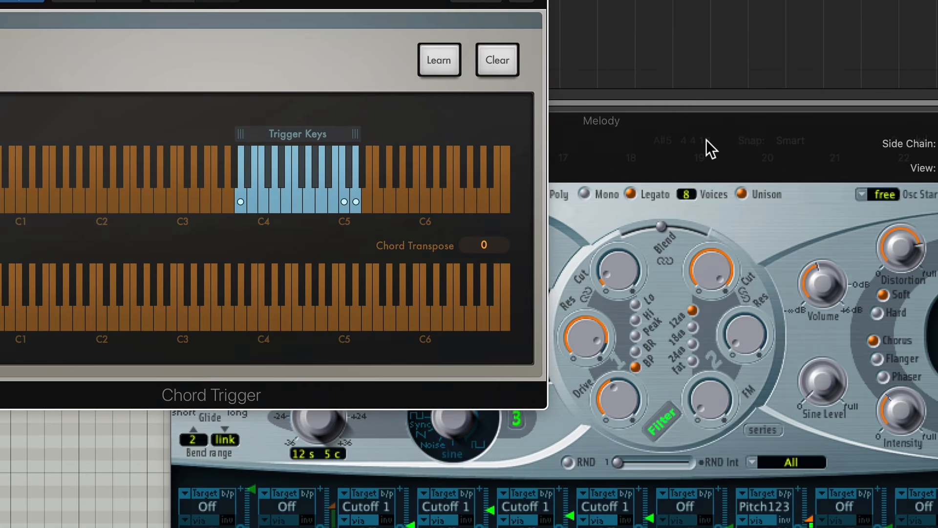
{"action": "left_click", "coordinate": [925, 249]}
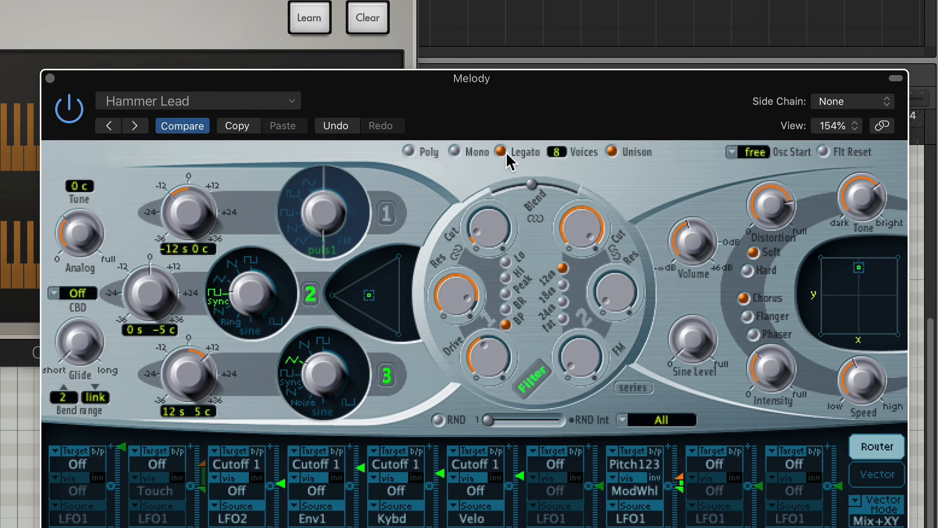
{"action": "left_click", "coordinate": [50, 79]}
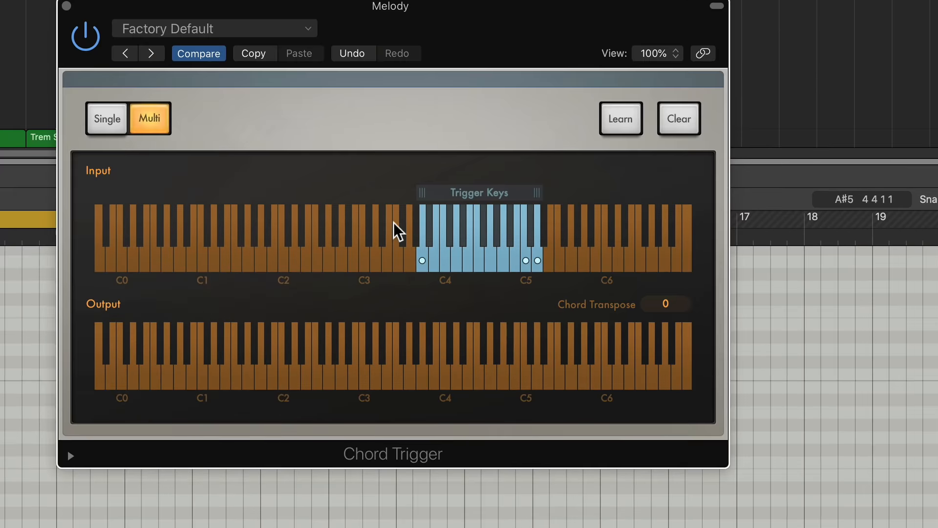
Check the A3 trigger's sound in Legato mode and close the Chord Trigger window.
{"action": "left_click", "coordinate": [499, 287]}
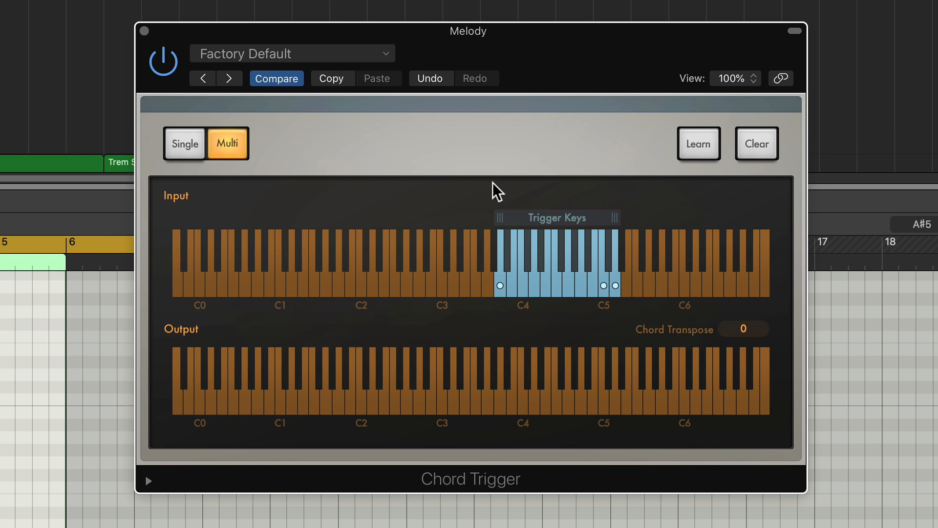
{"action": "left_click", "coordinate": [500, 285]}
{"action": "left_click", "coordinate": [145, 31]}
Add the Arpeggiator MIDI effect after Chord Trigger on the Melody track and check the ES2 synth's settings.
{"action": "left_click", "coordinate": [30, 366]}
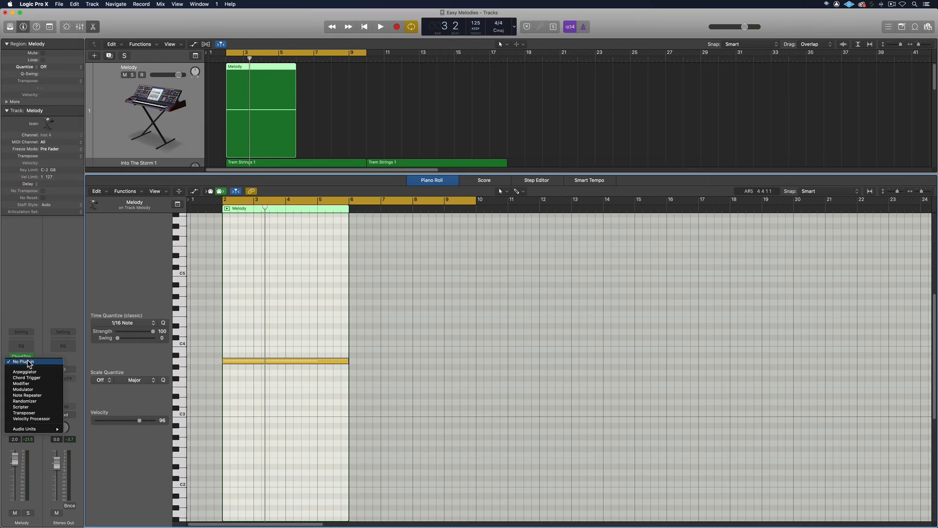
{"action": "left_click", "coordinate": [39, 372]}
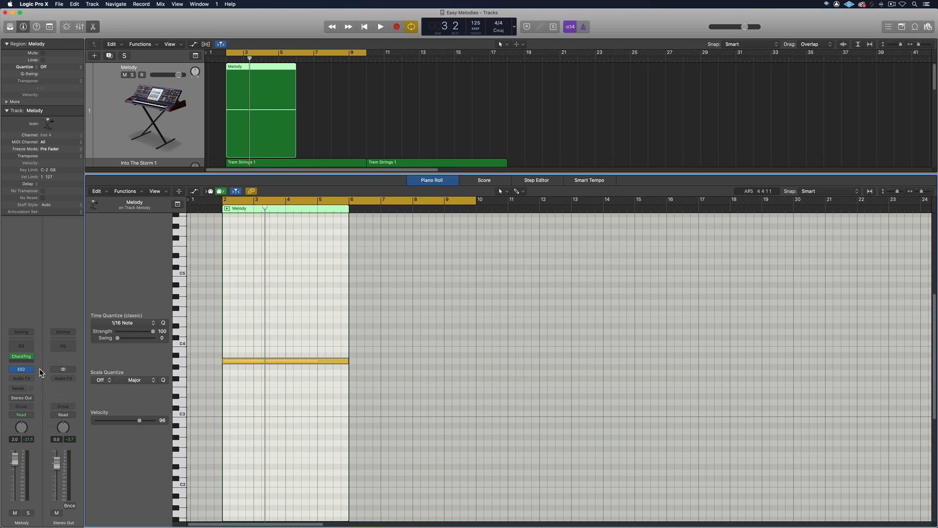
{"action": "left_click_drag", "start_coordinate": [205, 28], "coordinate": [595, 137]}
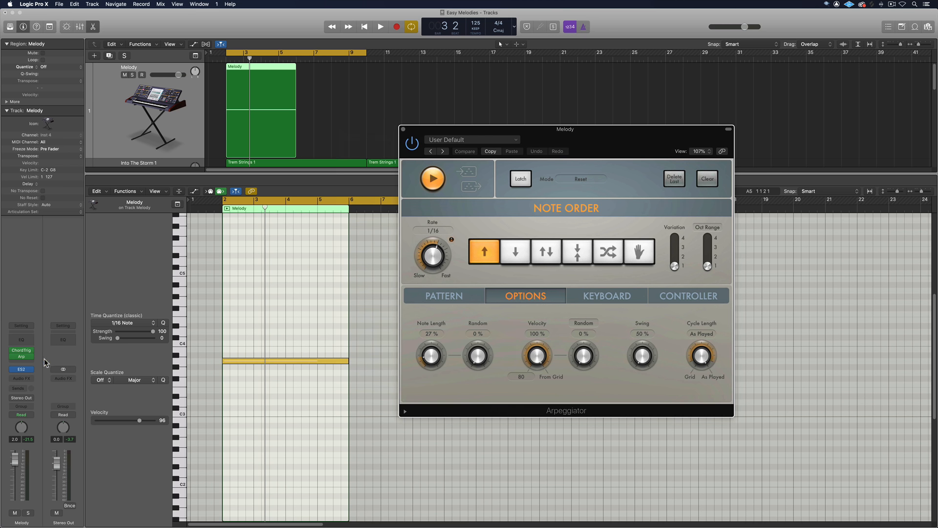
{"action": "left_click", "coordinate": [22, 369]}
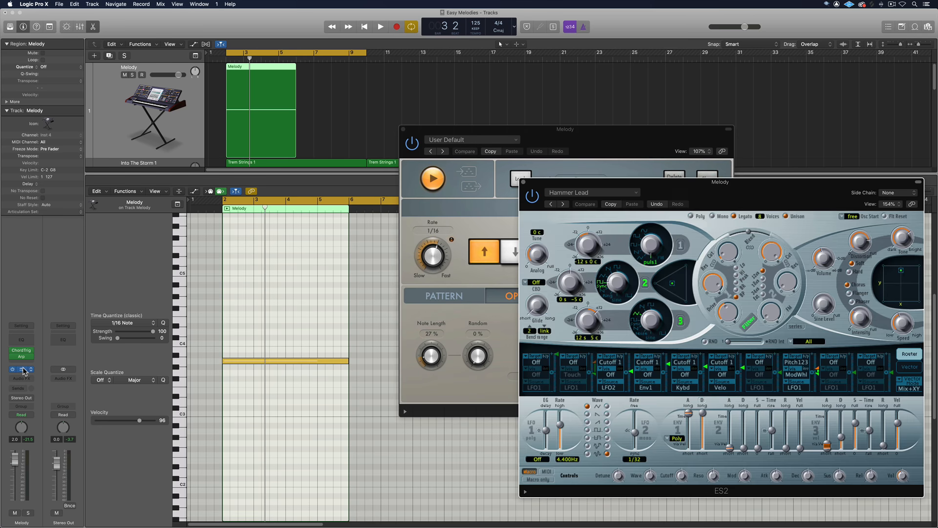
{"action": "left_click", "coordinate": [524, 182]}
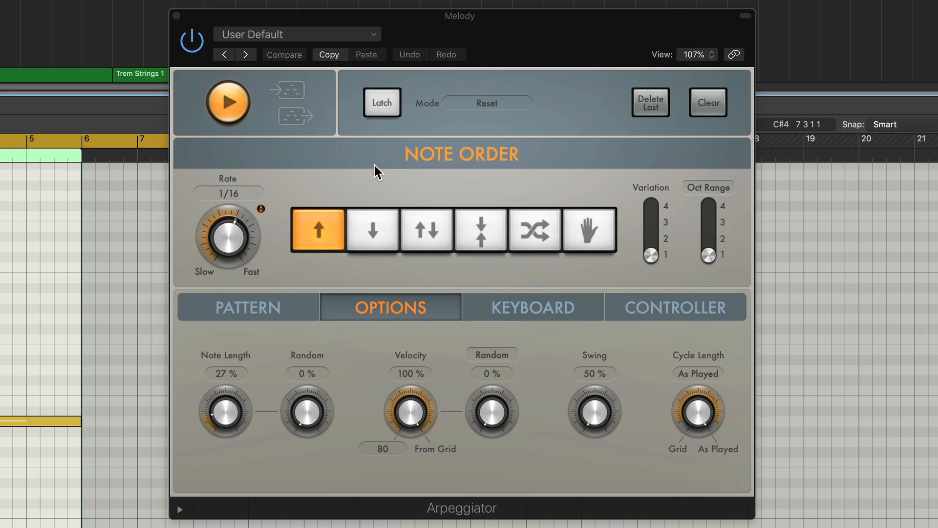
Load the factory Arpeggiator preset Groovy Cycle 01 and set its swing to 66%.
{"action": "left_click", "coordinate": [315, 36]}
{"action": "mouse_move", "coordinate": [336, 324]}
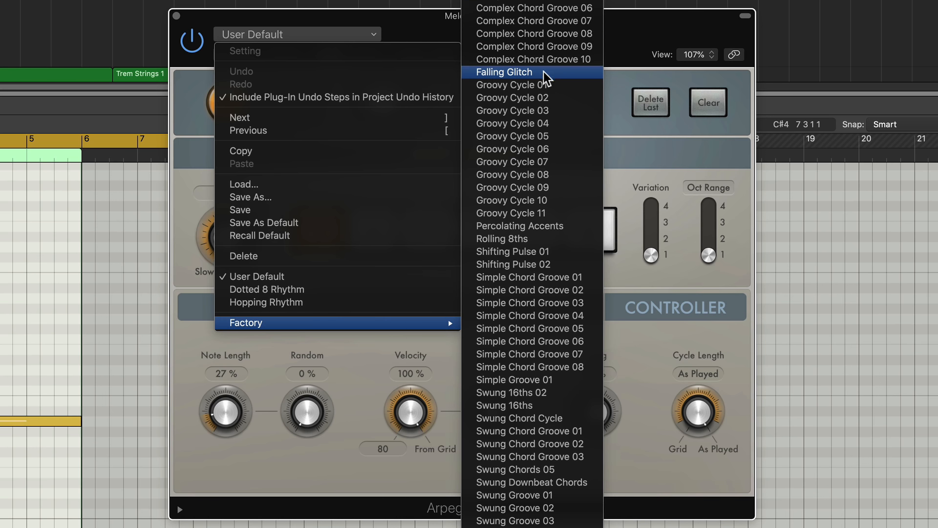
{"action": "left_click", "coordinate": [546, 85]}
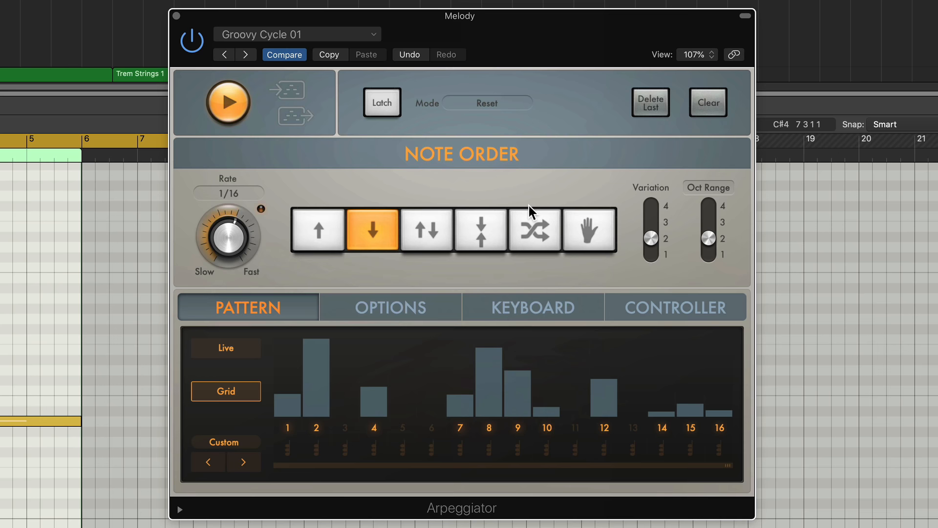
{"action": "left_click", "coordinate": [434, 315]}
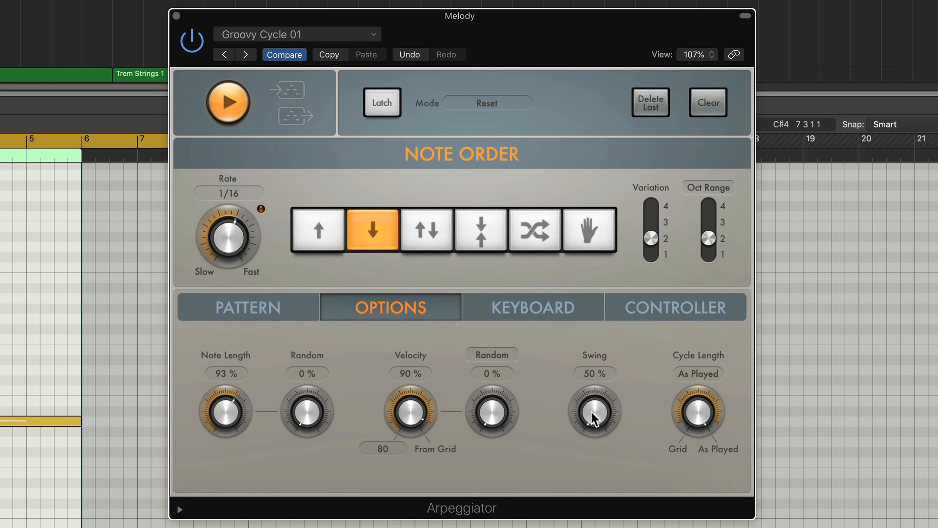
{"action": "left_click_drag", "start_coordinate": [593, 418], "coordinate": [617, 378]}
{"action": "left_click", "coordinate": [278, 310]}
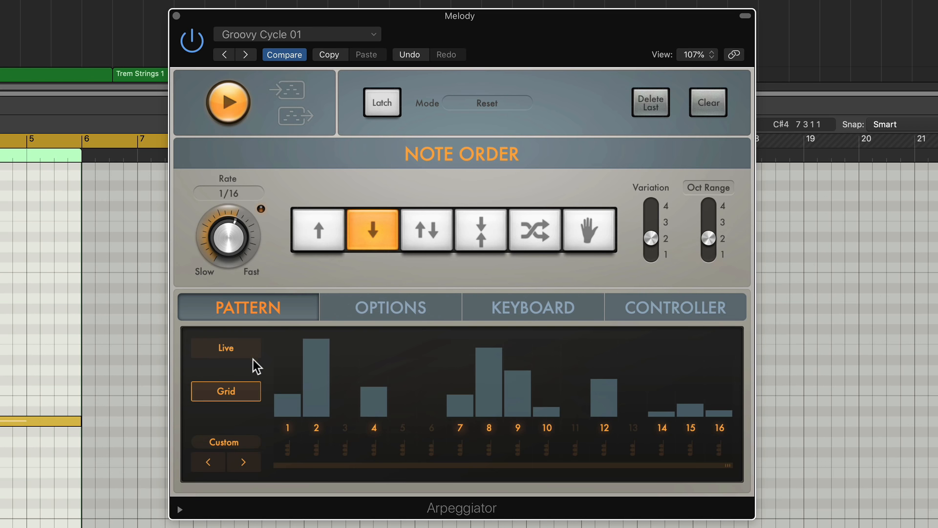
Play back the arpeggiated melody and solo the Melody region.
{"action": "key", "text": "space"}
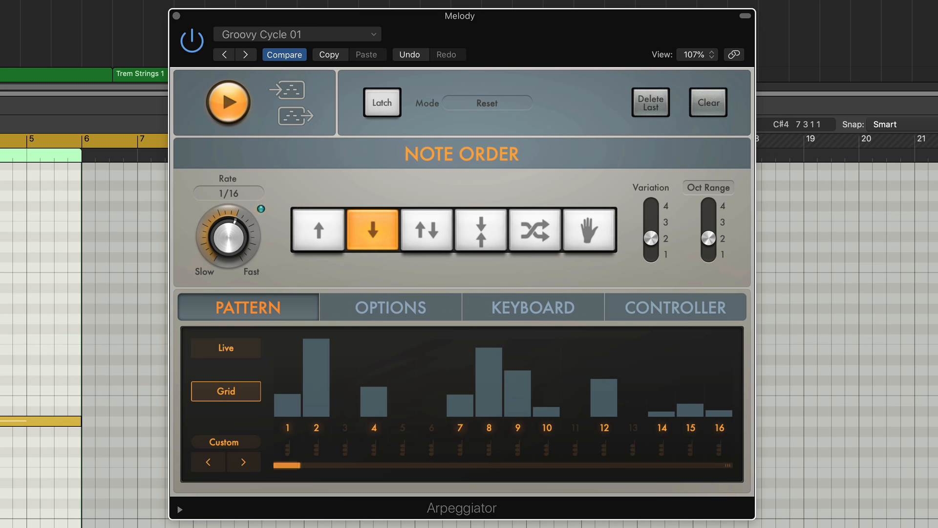
{"action": "left_click", "coordinate": [40, 155]}
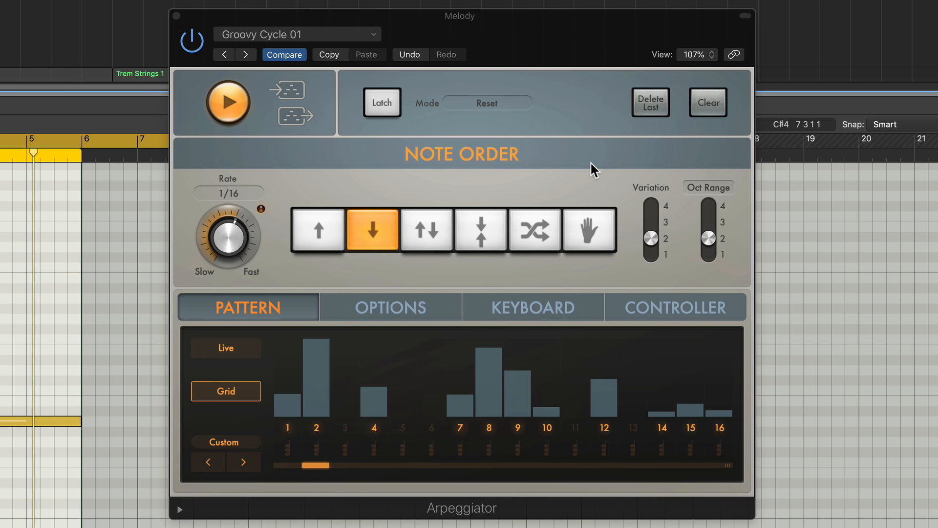
Set the Arpeggiator velocity to 100% and play back the pattern.
{"action": "left_click", "coordinate": [368, 309]}
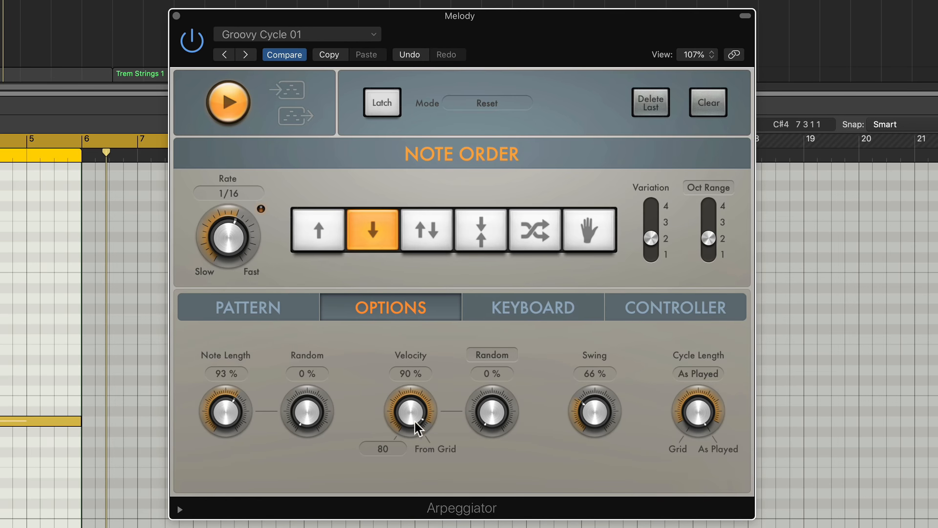
{"action": "left_click_drag", "start_coordinate": [417, 419], "coordinate": [414, 404]}
{"action": "left_click", "coordinate": [284, 317]}
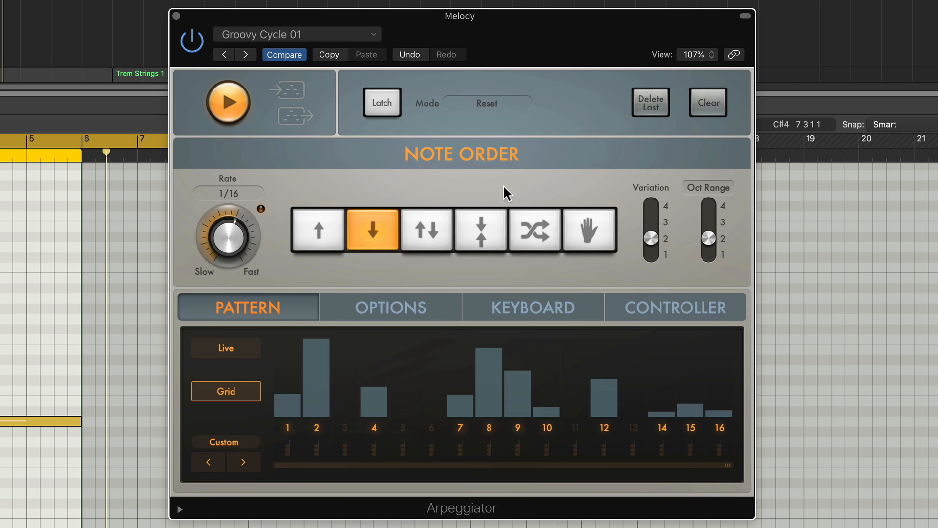
{"action": "key", "text": "space"}
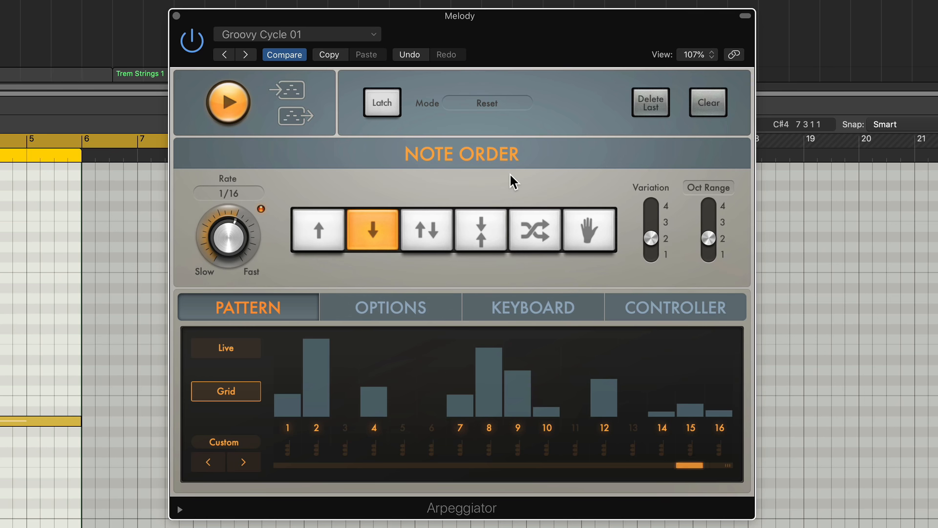
Set the Arpeggiator velocity to 33% and the note length to 103%.
{"action": "left_click", "coordinate": [421, 308]}
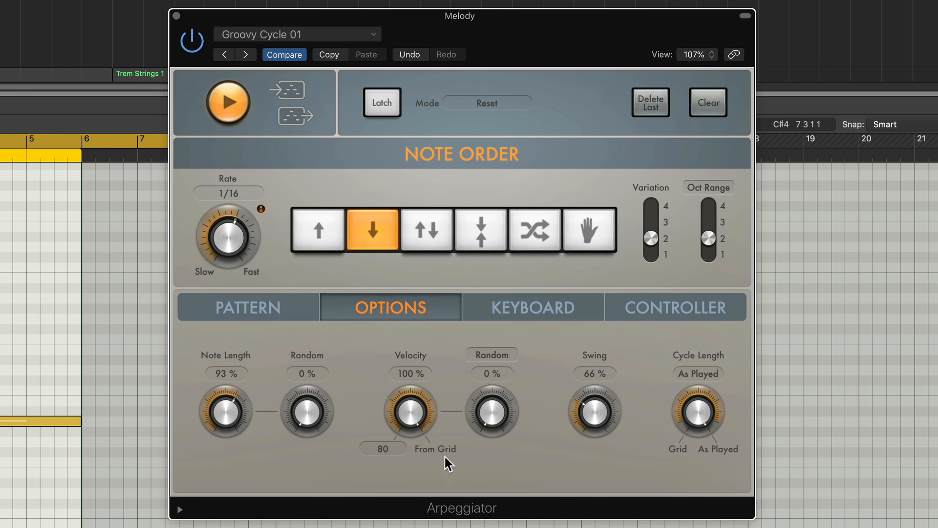
{"action": "mouse_move", "coordinate": [413, 412]}
{"action": "left_mouse_down"}
{"action": "mouse_move", "coordinate": [398, 416]}
{"action": "mouse_move", "coordinate": [415, 394]}
{"action": "left_mouse_up"}
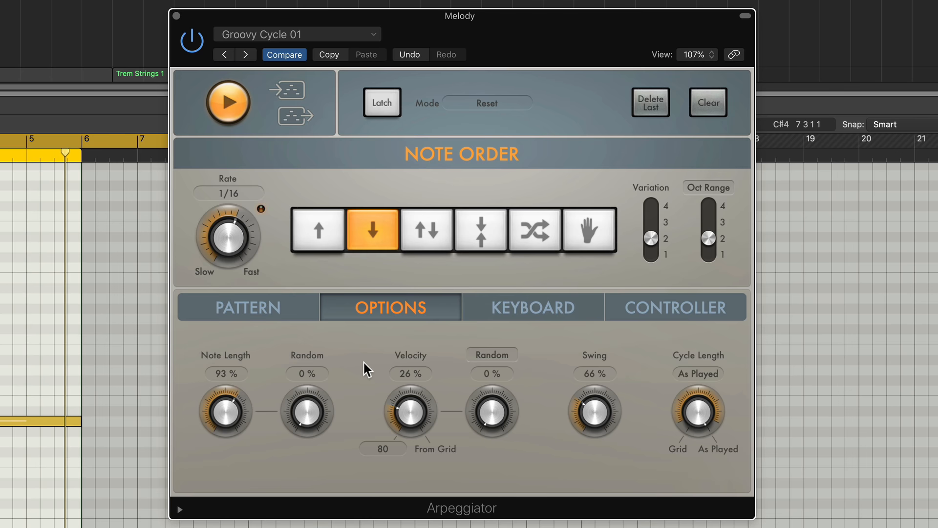
{"action": "mouse_move", "coordinate": [421, 417]}
{"action": "left_mouse_down"}
{"action": "mouse_move", "coordinate": [429, 342]}
{"action": "mouse_move", "coordinate": [431, 416]}
{"action": "left_mouse_up"}
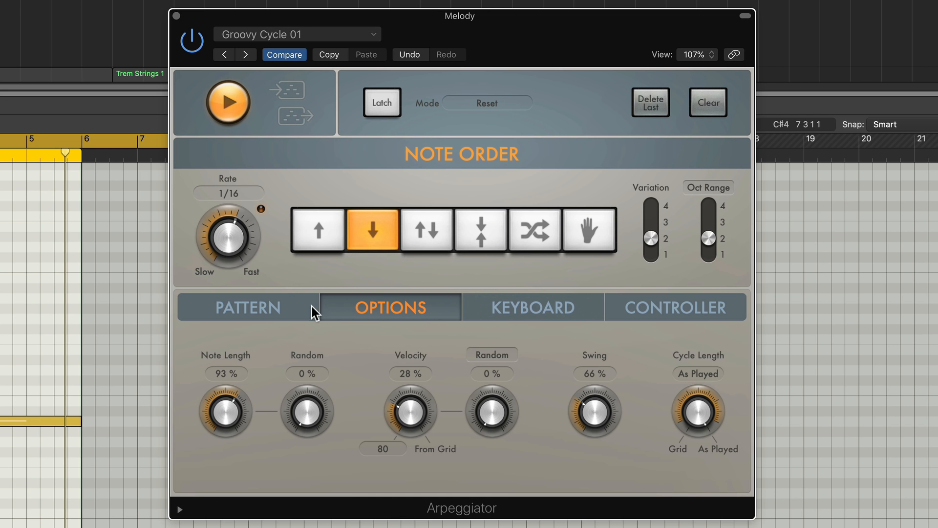
{"action": "left_click_drag", "start_coordinate": [400, 389], "coordinate": [412, 407]}
{"action": "mouse_move", "coordinate": [226, 419]}
{"action": "left_mouse_down"}
{"action": "mouse_move", "coordinate": [227, 474]}
{"action": "mouse_move", "coordinate": [238, 392]}
{"action": "mouse_move", "coordinate": [230, 444]}
{"action": "mouse_move", "coordinate": [225, 410]}
{"action": "mouse_move", "coordinate": [229, 429]}
{"action": "mouse_move", "coordinate": [244, 359]}
{"action": "mouse_move", "coordinate": [248, 440]}
{"action": "mouse_move", "coordinate": [237, 419]}
{"action": "left_mouse_up"}
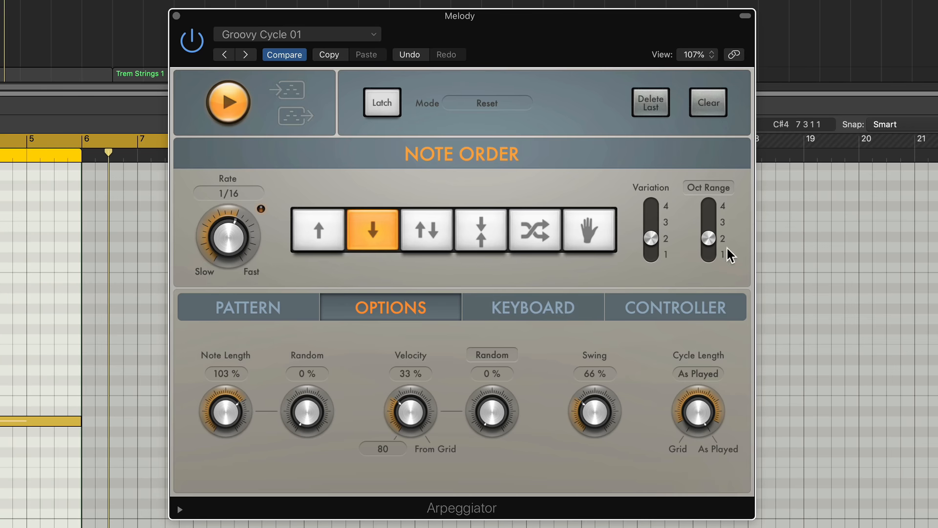
Set the Arpeggiator's octave range to 1 and its variation to 4 with an upward note order.
{"action": "left_click_drag", "start_coordinate": [706, 243], "coordinate": [705, 268]}
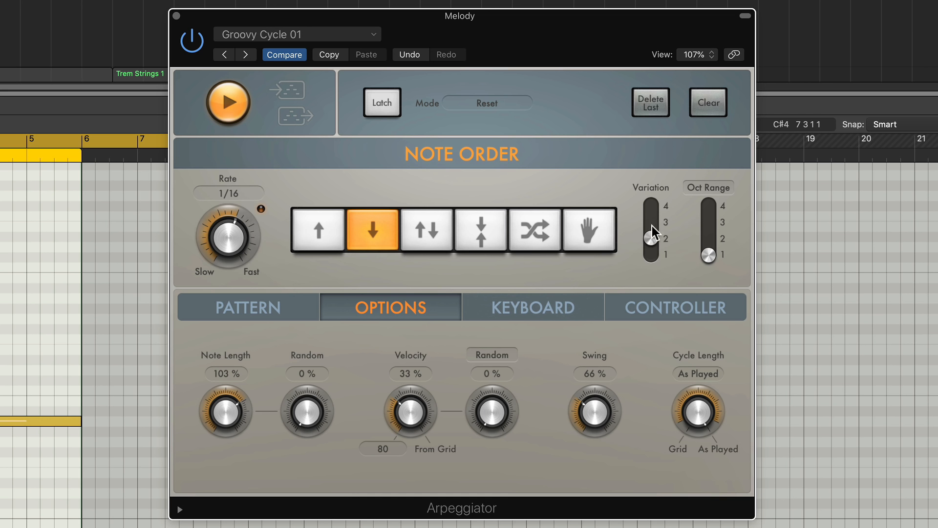
{"action": "left_click_drag", "start_coordinate": [651, 238], "coordinate": [651, 254]}
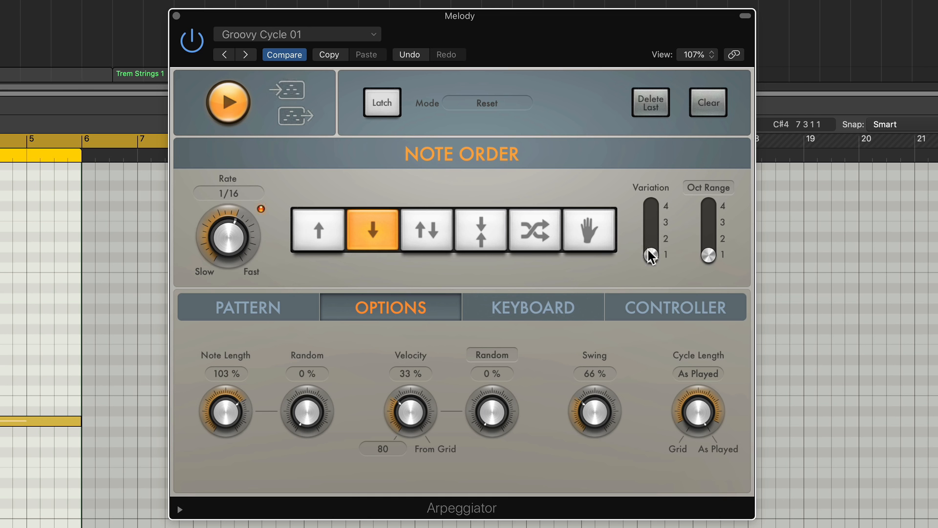
{"action": "left_click_drag", "start_coordinate": [650, 255], "coordinate": [653, 208]}
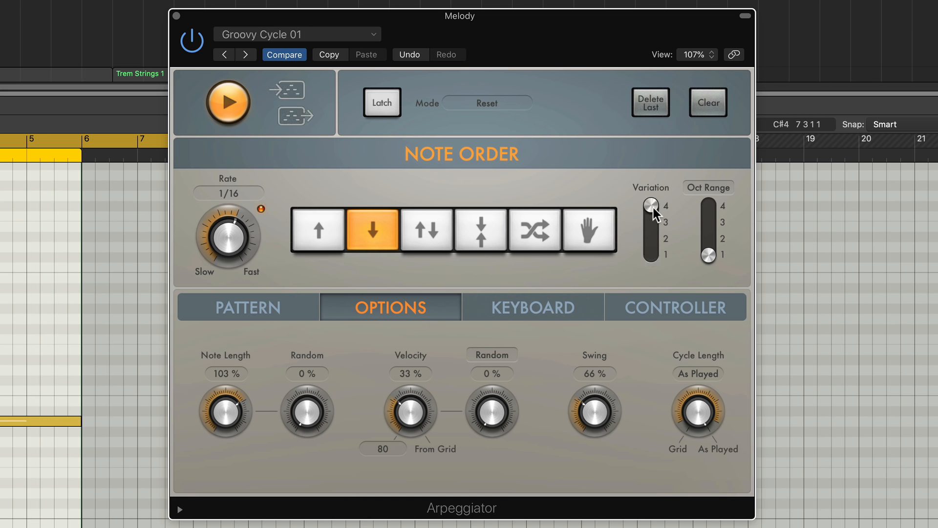
{"action": "left_click", "coordinate": [318, 231]}
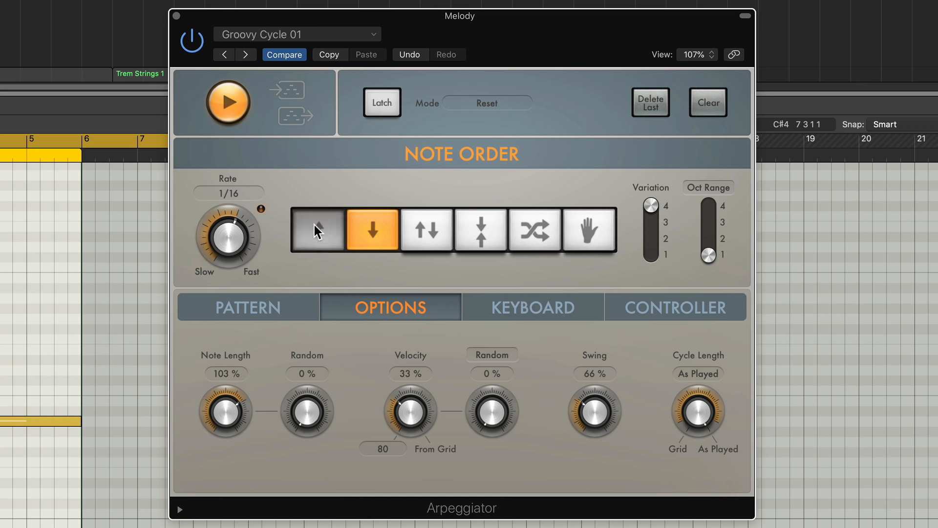
Try the down and up-down note orders in the Arpeggiator, and set the order back to up.
{"action": "left_click", "coordinate": [351, 230]}
{"action": "left_click", "coordinate": [435, 245]}
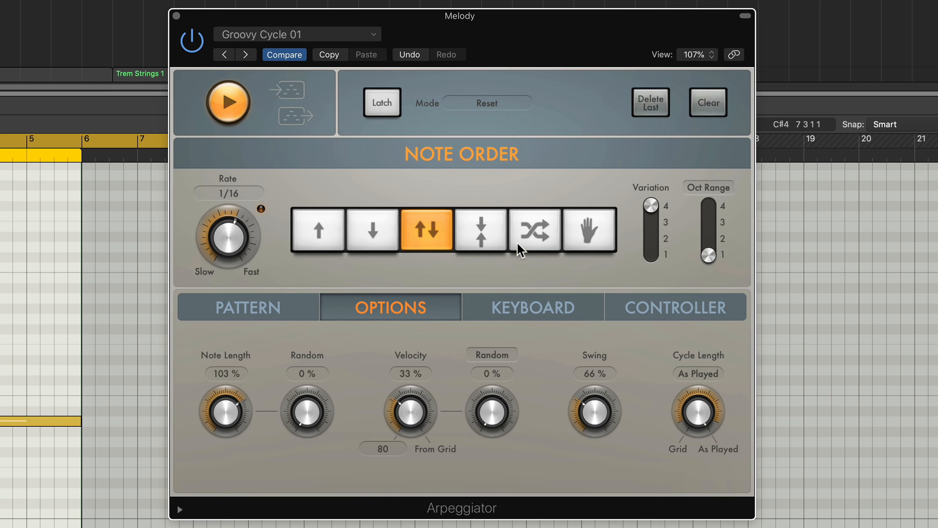
{"action": "left_click", "coordinate": [339, 227]}
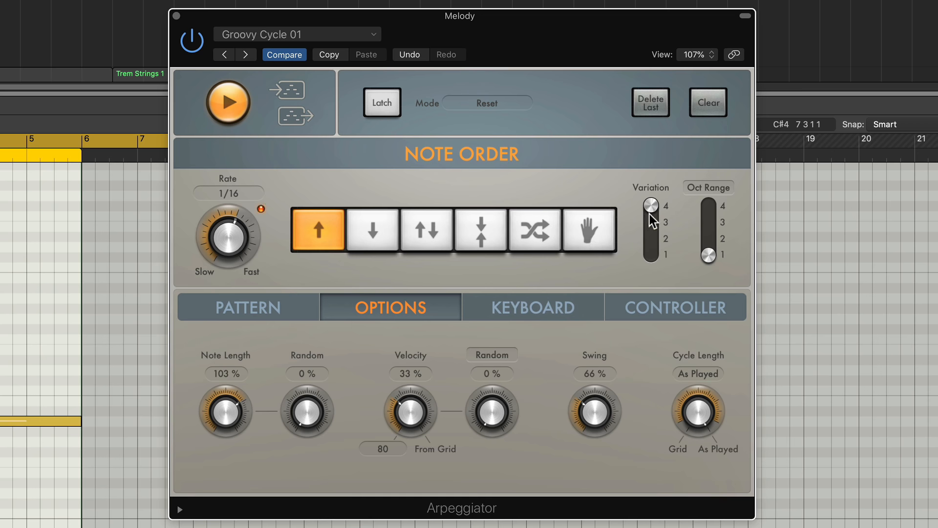
Set the Arpeggiator's variation to 2, octave range to 2 and note order to up-down, and close it.
{"action": "left_click_drag", "start_coordinate": [651, 208], "coordinate": [654, 229]}
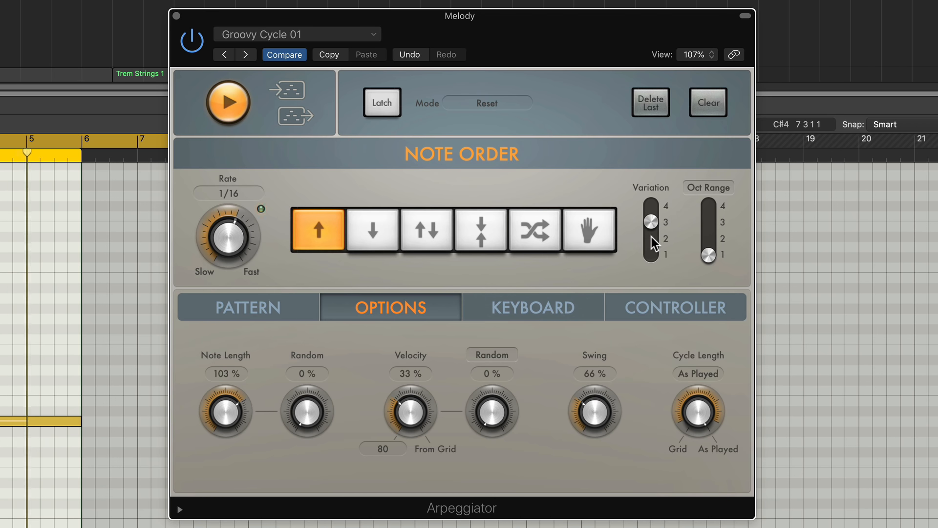
{"action": "left_click", "coordinate": [709, 240]}
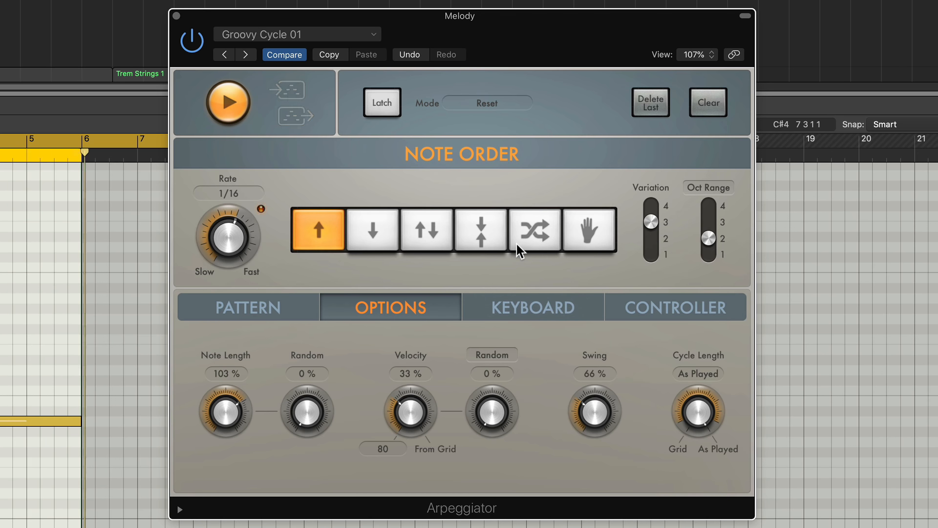
{"action": "left_click", "coordinate": [429, 235]}
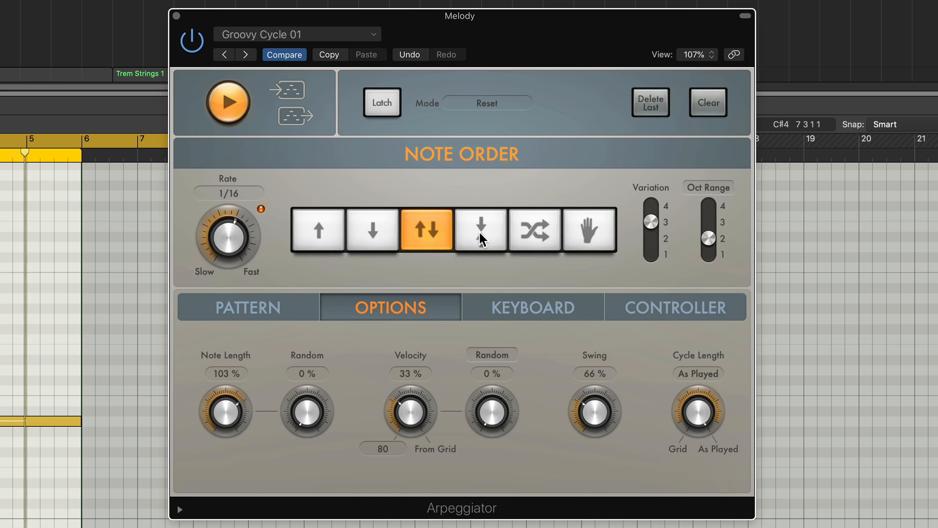
{"action": "left_click", "coordinate": [651, 239]}
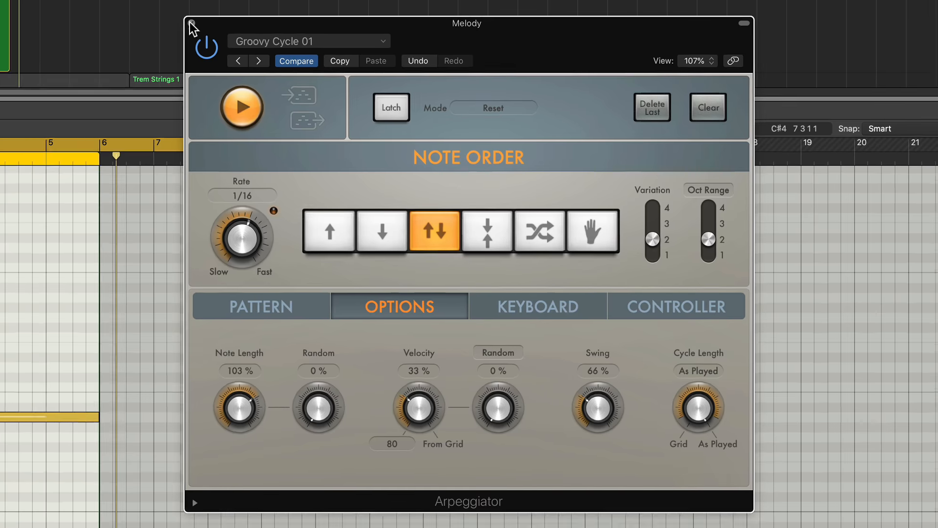
{"action": "left_click", "coordinate": [176, 16]}
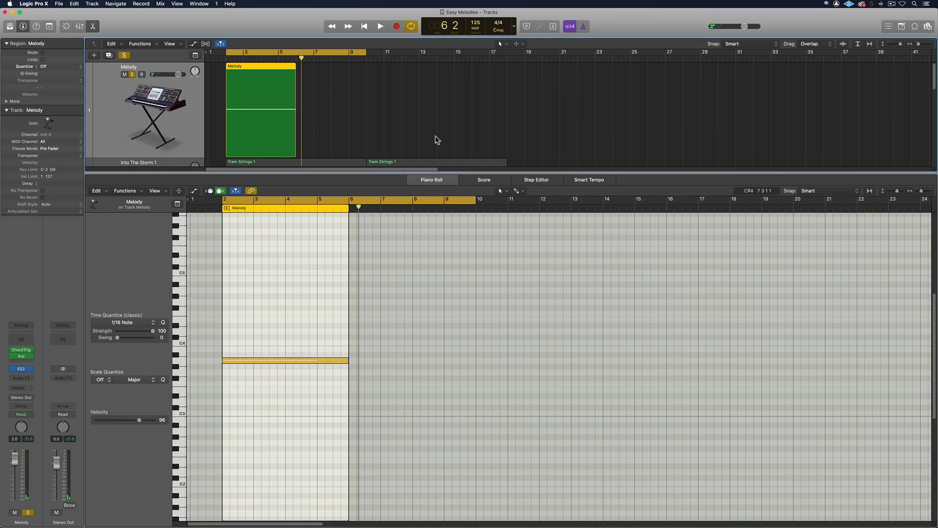
Hide the piano roll and repeat the Melody region three times so it fills the track to bar 18.
{"action": "key", "text": "e"}
{"action": "left_click", "coordinate": [337, 99]}
{"action": "left_click", "coordinate": [277, 97]}
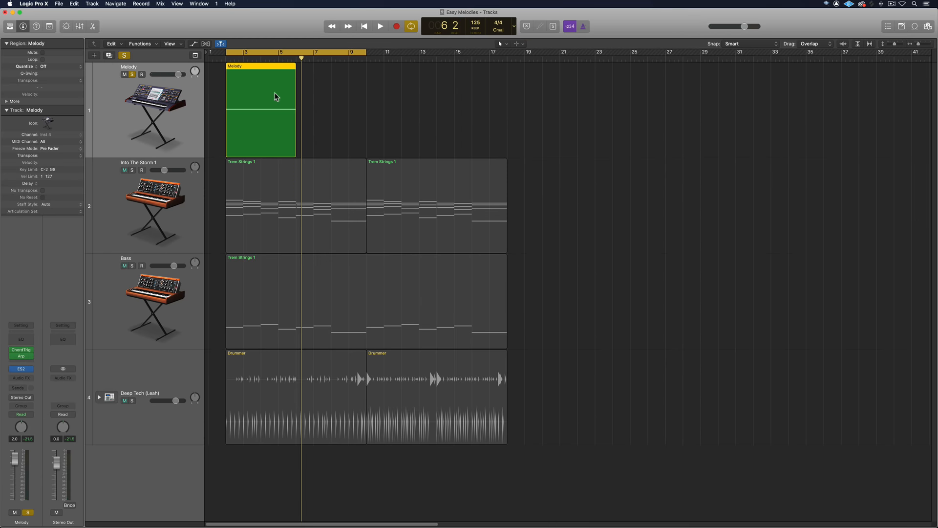
{"action": "key", "text": "super+r"}
{"action": "key", "text": "super+r"}
{"action": "key", "text": "super+r"}
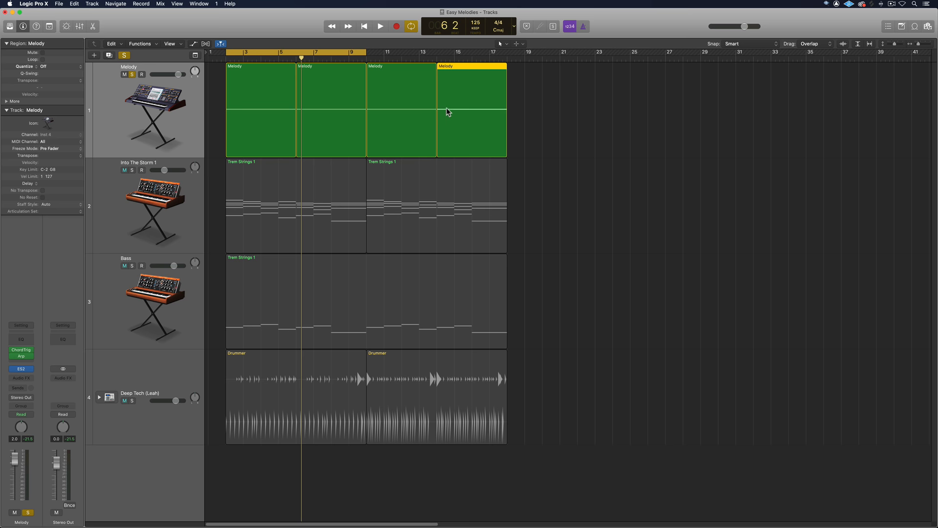
Unsolo the Melody track and select all regions, extending the cycle range across them.
{"action": "left_click", "coordinate": [548, 130]}
{"action": "left_click", "coordinate": [132, 74]}
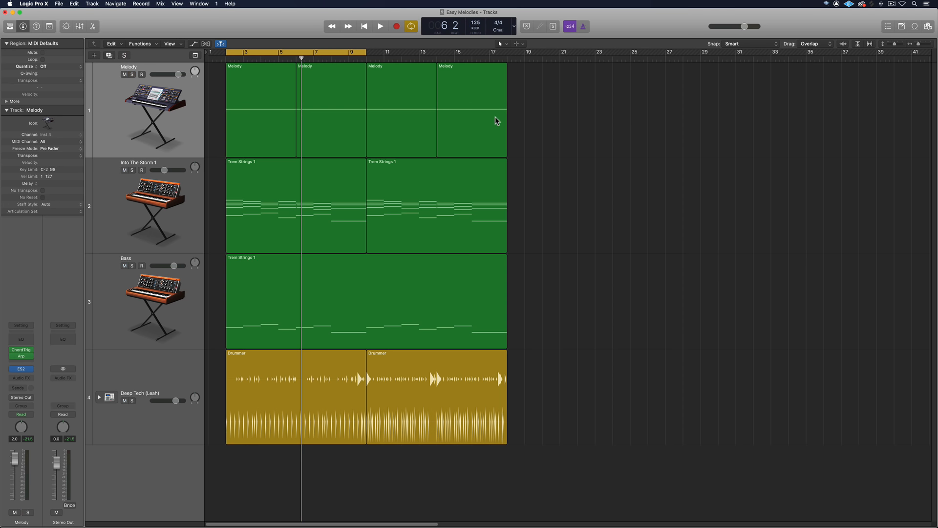
{"action": "left_click_drag", "start_coordinate": [565, 107], "coordinate": [256, 412]}
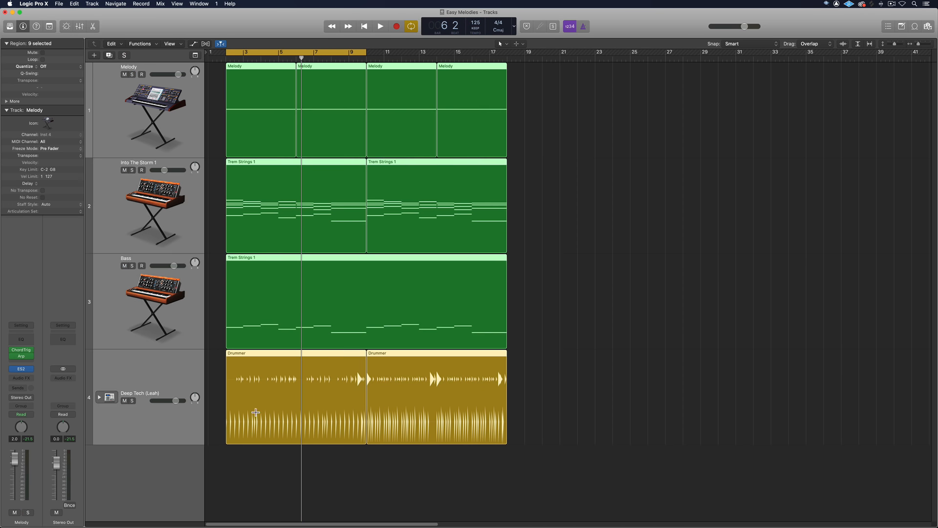
Set the mixer faders to 0.3 dB for Melody, -11.4 for Into The Storm 1, -3.4 for Bass and -2.1 for Deep Tech during playback.
{"action": "key", "text": "x"}
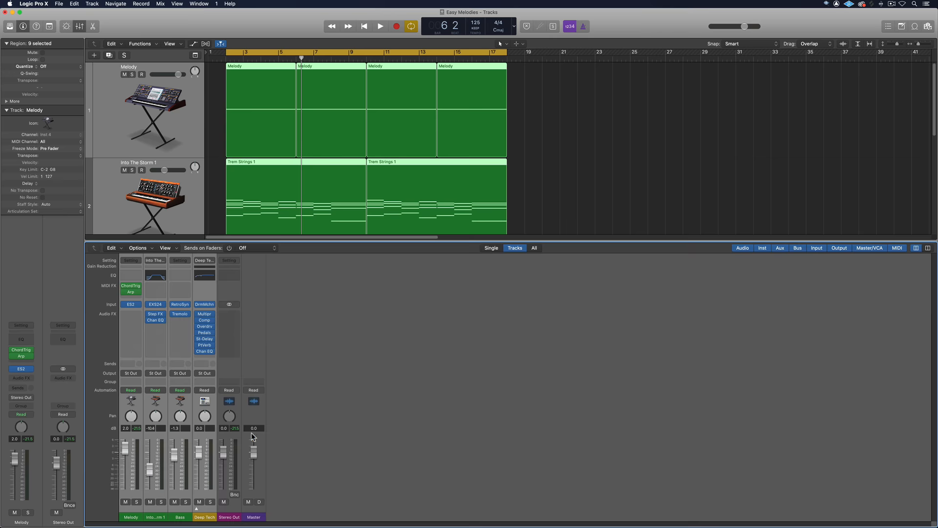
{"action": "left_click", "coordinate": [155, 518]}
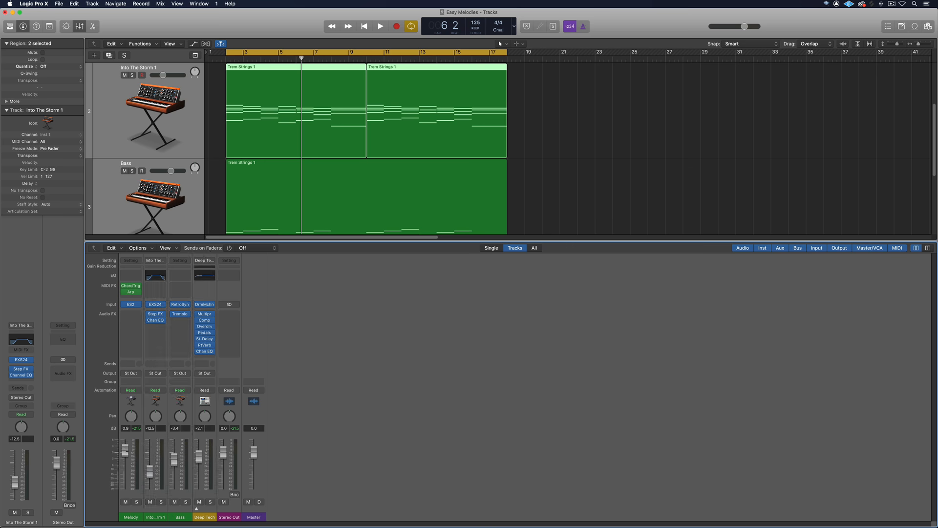
{"action": "key", "text": "space"}
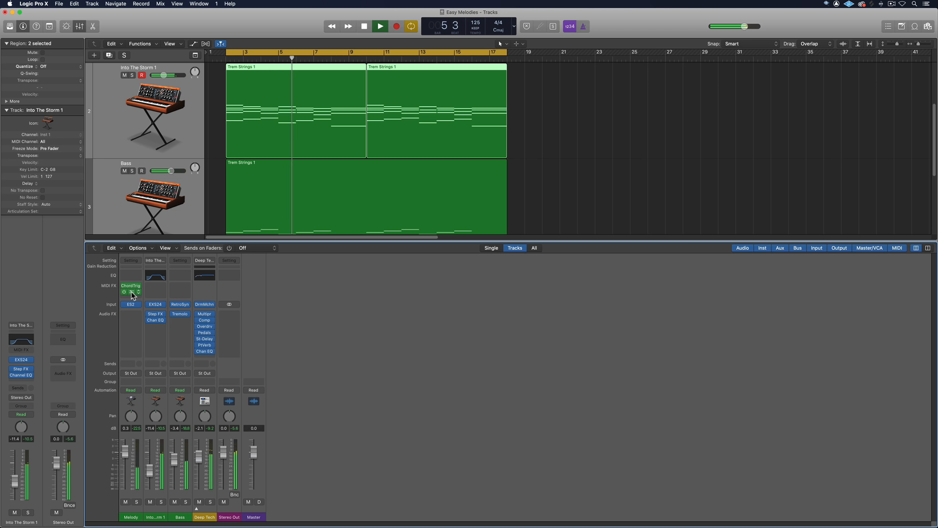
Open the Melody track's Chord Trigger, place its window over the mixer and stop playback.
{"action": "mouse_move", "coordinate": [132, 294]}
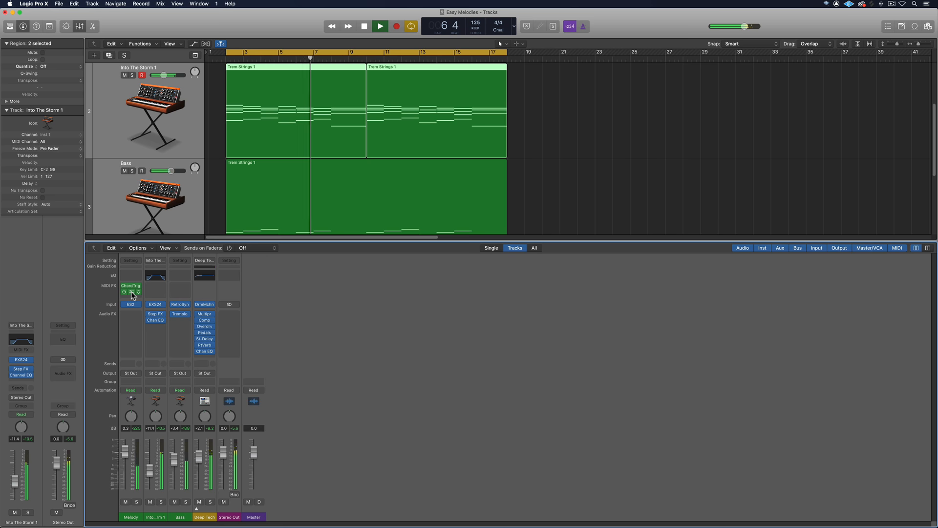
{"action": "scroll", "coordinate": [465, 170], "scroll_direction": "up", "scroll_amount": 3}
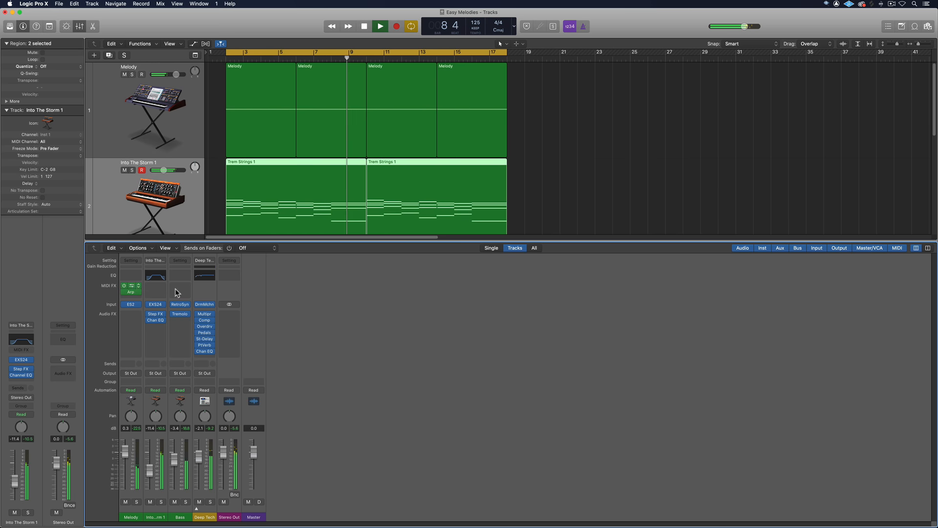
{"action": "left_click", "coordinate": [131, 285]}
{"action": "left_click_drag", "start_coordinate": [494, 104], "coordinate": [620, 253]}
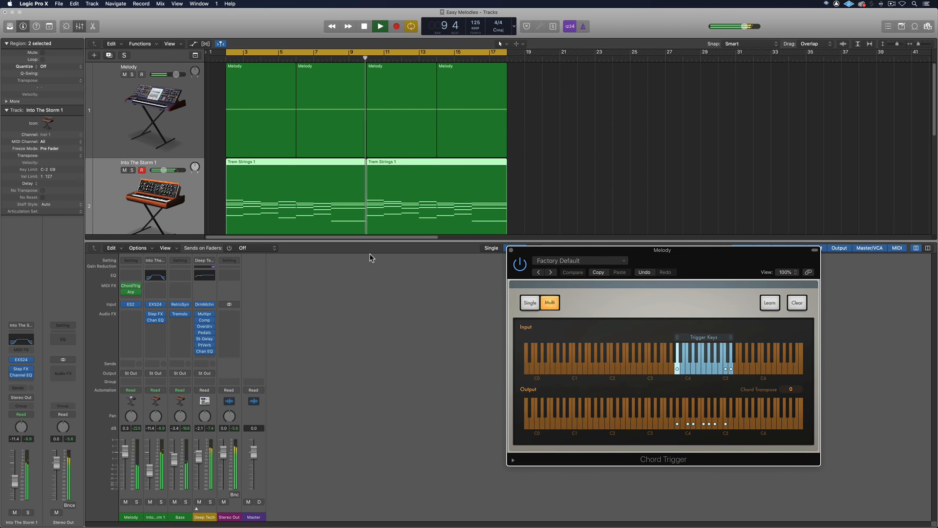
{"action": "key", "text": "space"}
Open the Melody track's Arpeggiator and set its note length to 82% and note order to down.
{"action": "left_click", "coordinate": [137, 293]}
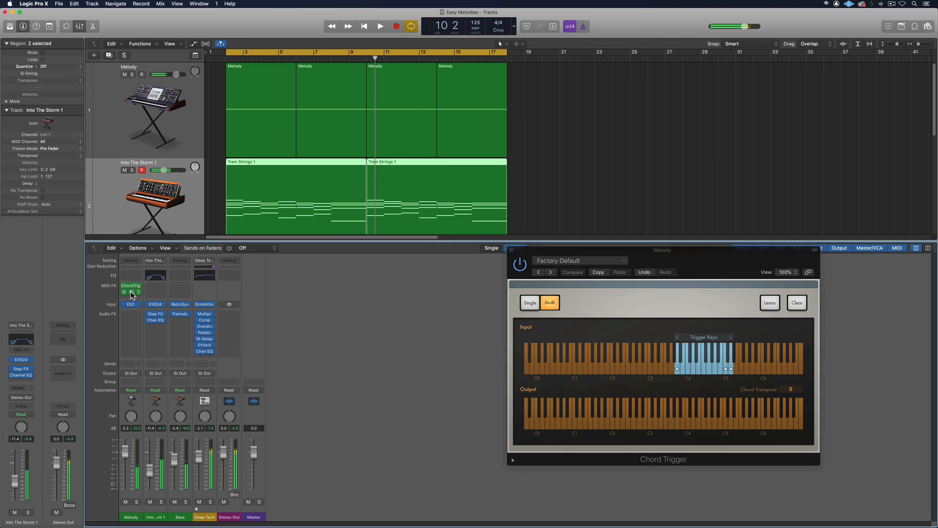
{"action": "left_click_drag", "start_coordinate": [606, 140], "coordinate": [367, 127]}
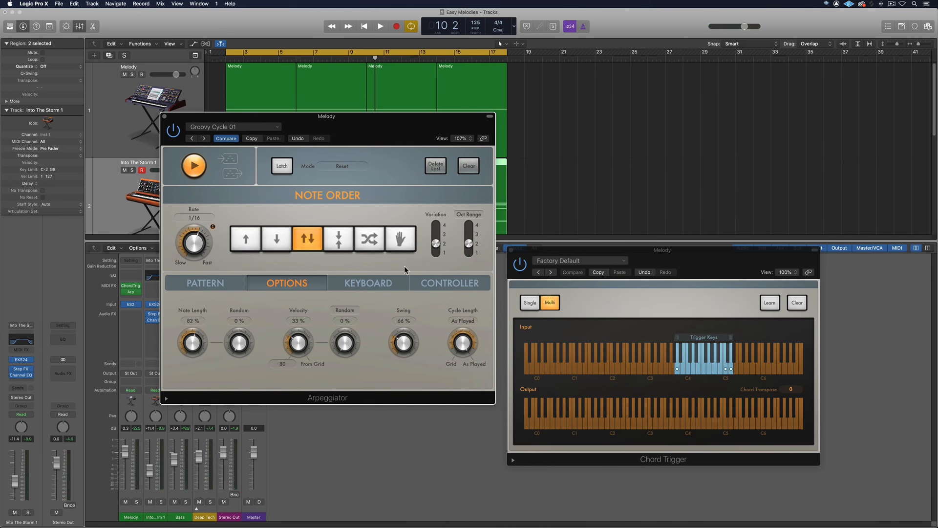
{"action": "left_click", "coordinate": [278, 240]}
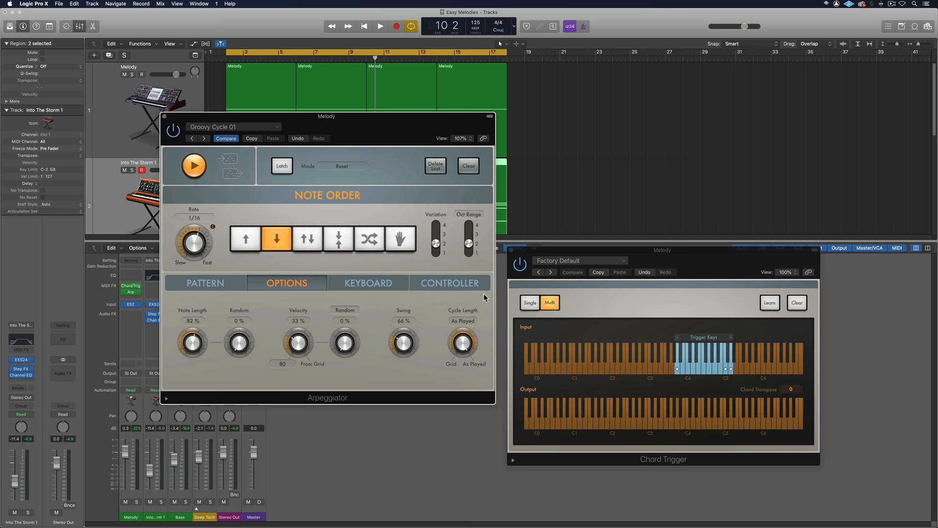
Audition the A3 trigger key in Chord Trigger and inspect its assigned chord in Learn mode.
{"action": "left_click_drag", "start_coordinate": [696, 271], "coordinate": [686, 212]}
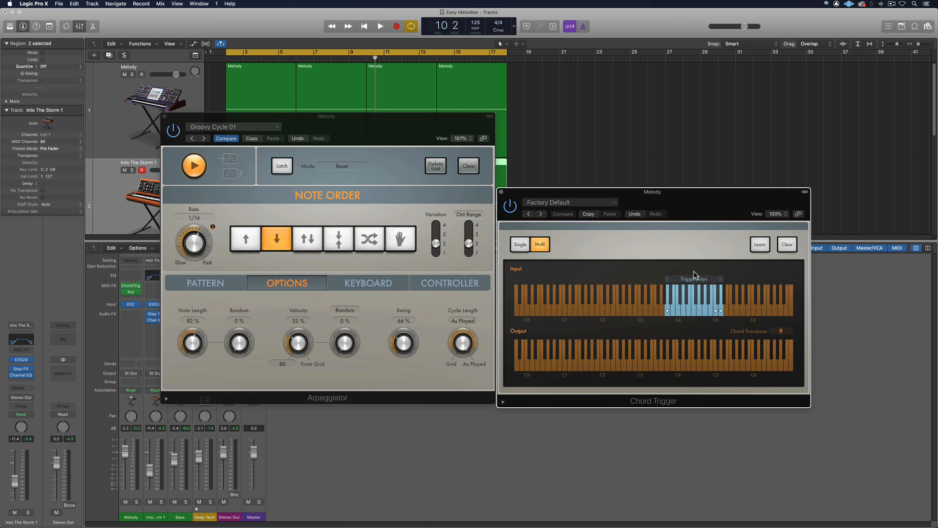
{"action": "left_click", "coordinate": [668, 313]}
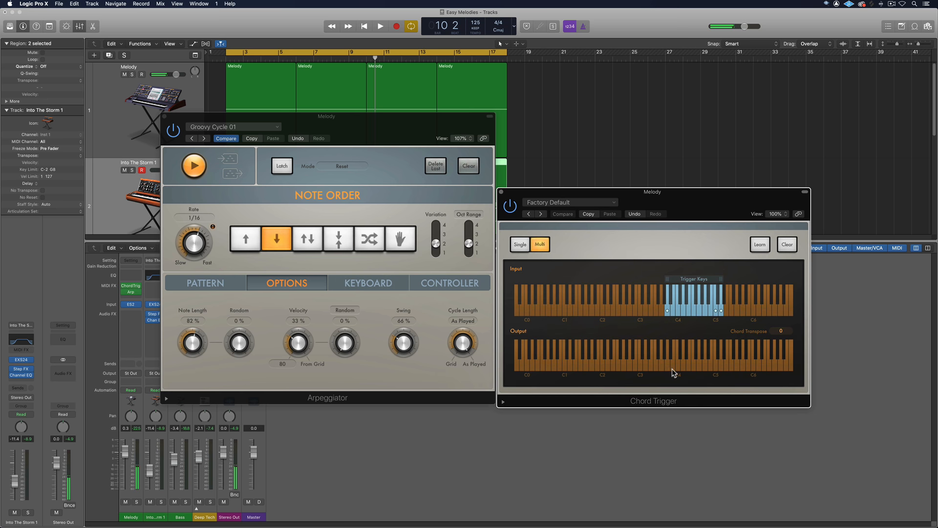
{"action": "left_click", "coordinate": [760, 244]}
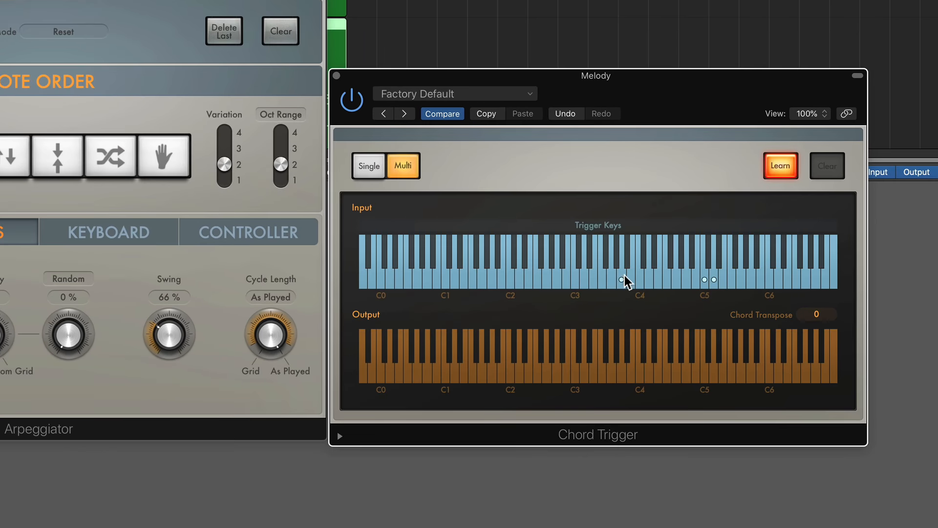
{"action": "left_click", "coordinate": [668, 311]}
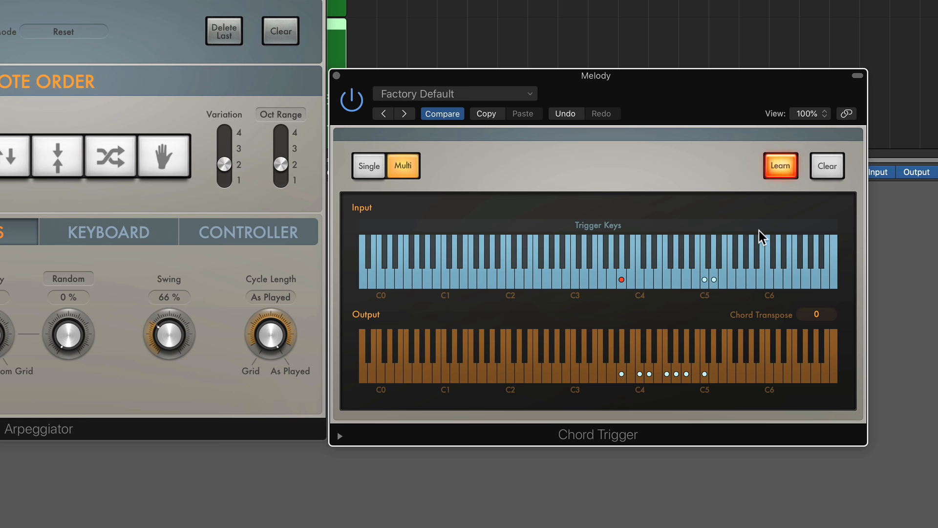
{"action": "left_click", "coordinate": [777, 171]}
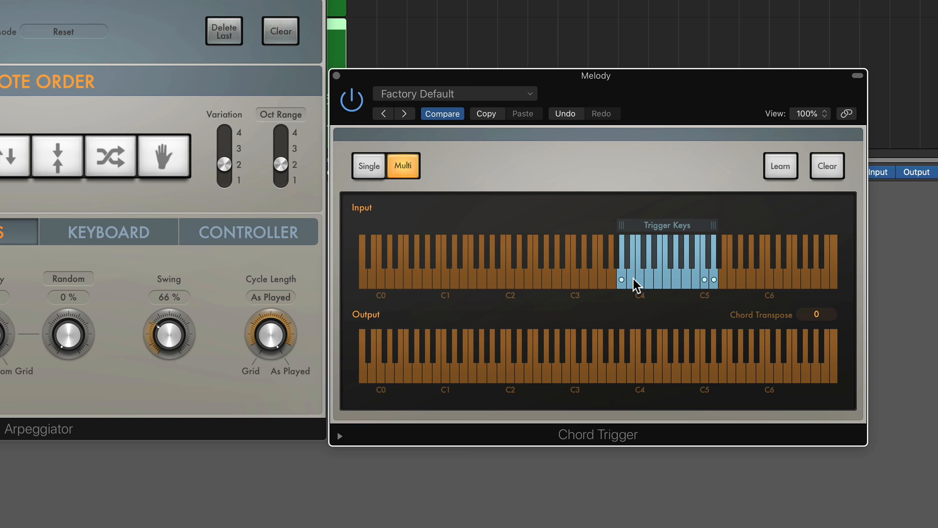
Edit the A3 trigger chord by adding F3 and G3 and removing G4, and close both MIDI effect windows.
{"action": "left_click", "coordinate": [777, 172]}
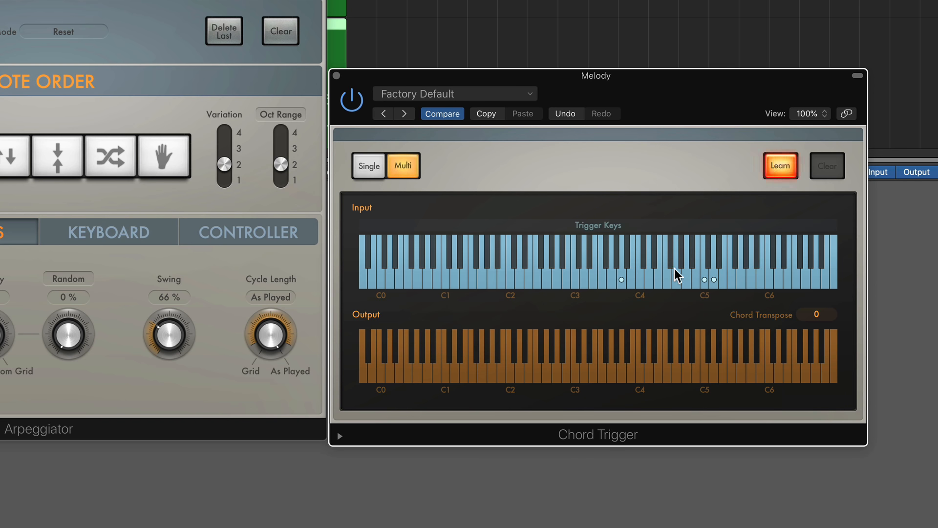
{"action": "left_click", "coordinate": [622, 284]}
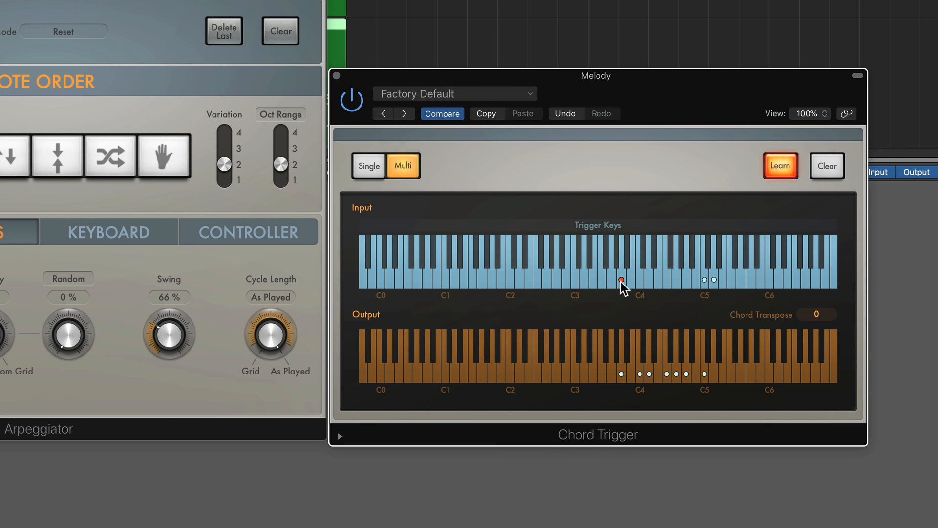
{"action": "left_click", "coordinate": [611, 375]}
{"action": "left_click", "coordinate": [676, 377]}
{"action": "left_click", "coordinate": [595, 374]}
{"action": "left_click", "coordinate": [602, 375]}
{"action": "left_click", "coordinate": [779, 169]}
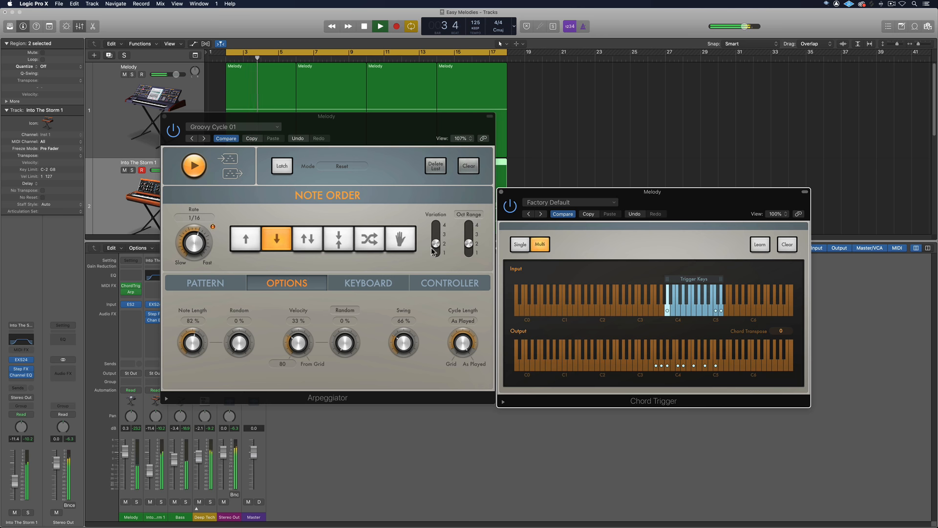
{"action": "left_click", "coordinate": [501, 192]}
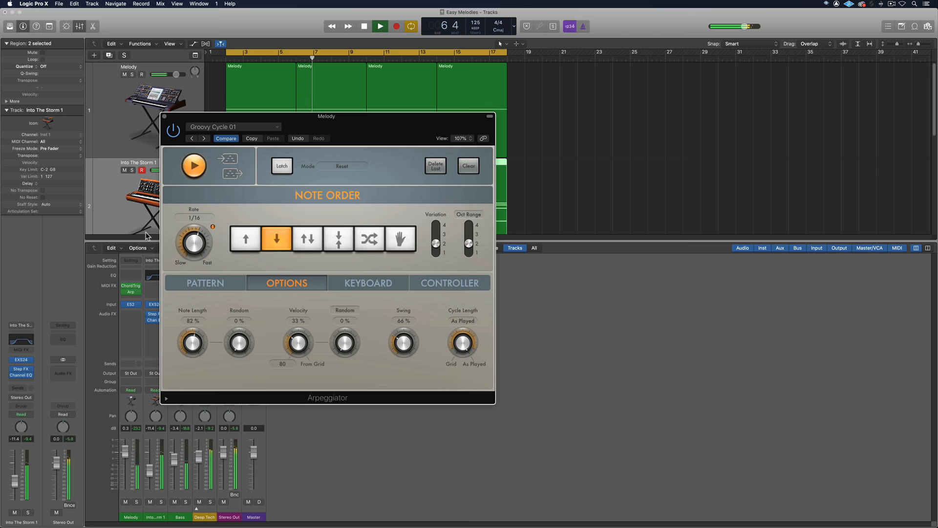
{"action": "left_click", "coordinate": [165, 117]}
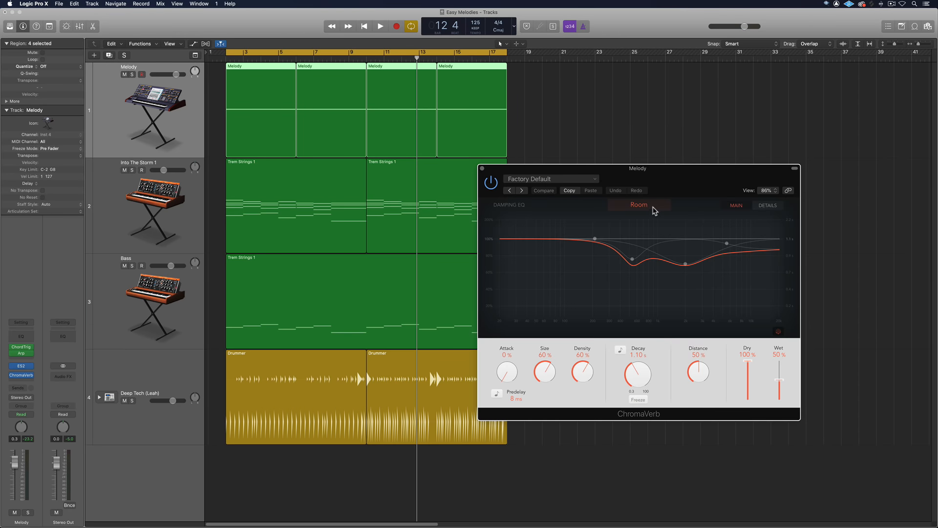
Add ChromaVerb to the Melody track with the Synth Hall type and 58% wet, and play back the mix.
{"action": "left_click", "coordinate": [654, 209]}
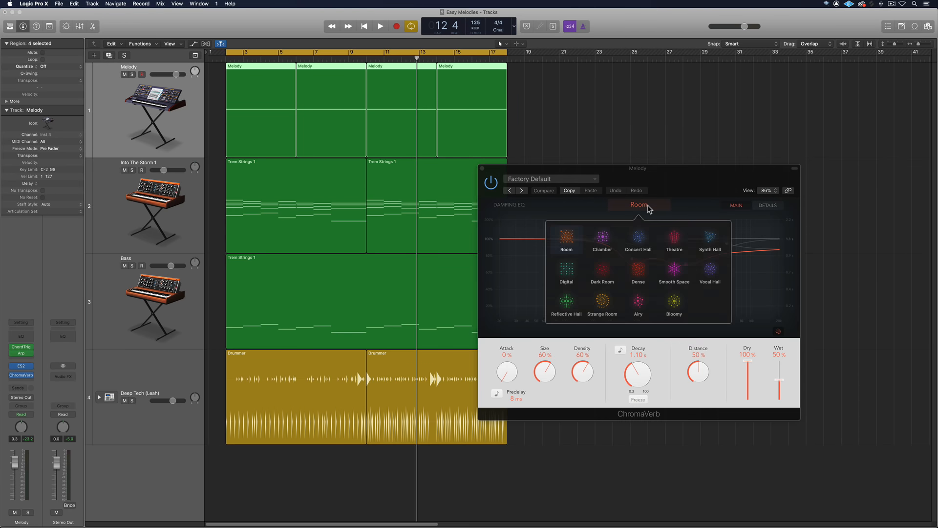
{"action": "left_click", "coordinate": [710, 239]}
{"action": "left_click", "coordinate": [717, 336]}
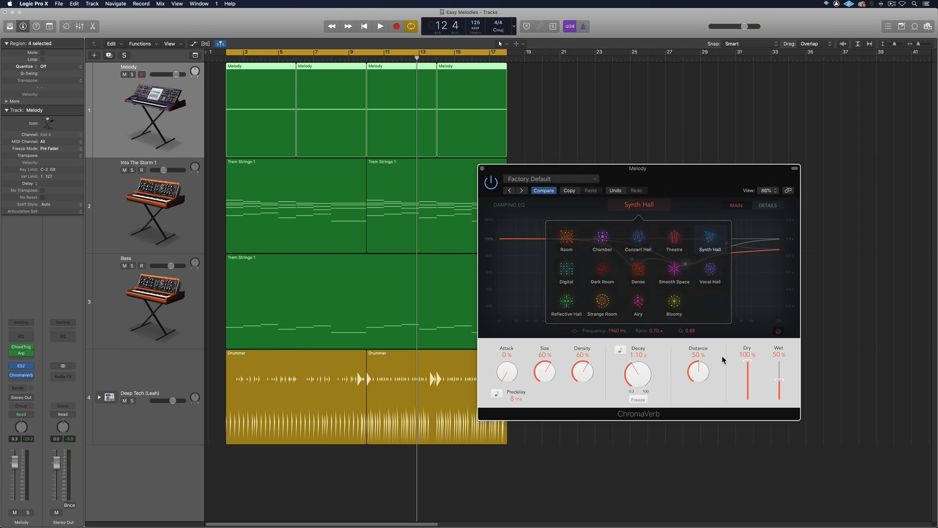
{"action": "key", "text": "space"}
{"action": "left_click_drag", "start_coordinate": [779, 379], "coordinate": [781, 378]}
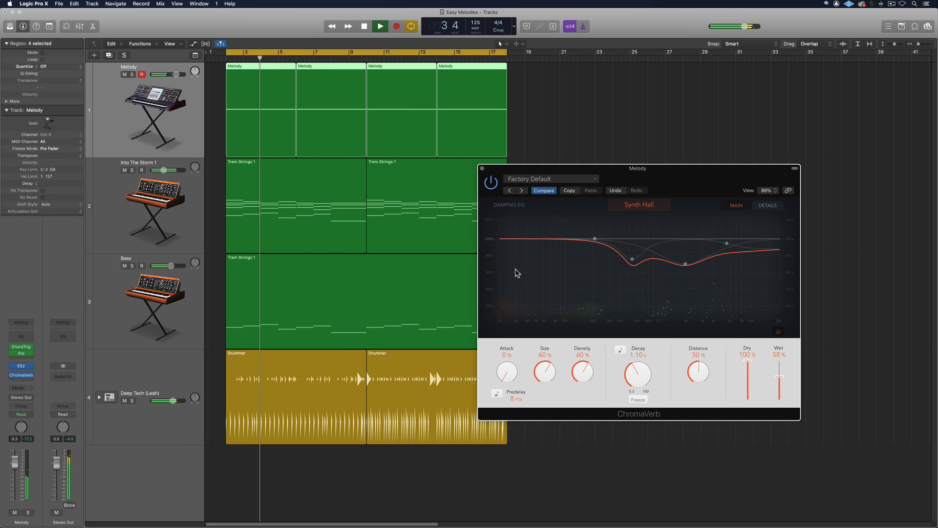
{"action": "left_click", "coordinate": [483, 169]}
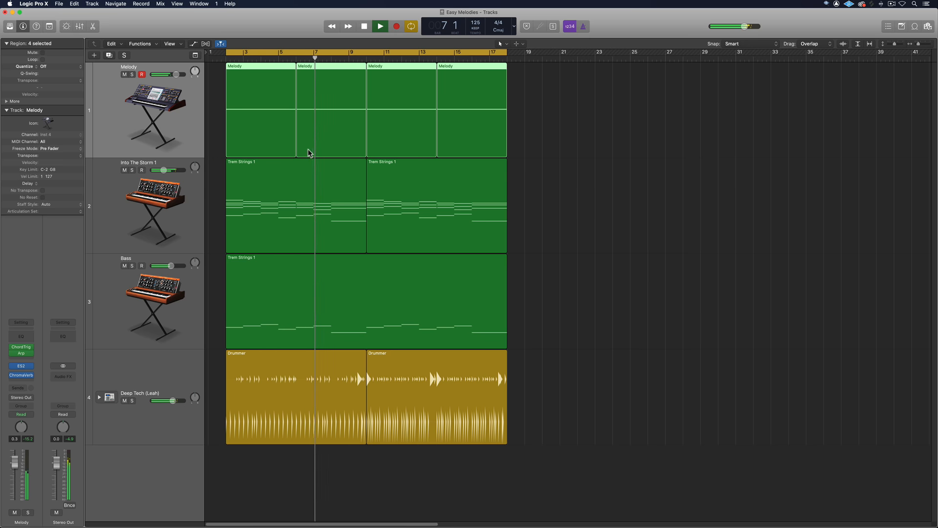
Open the Melody track's Chord Trigger and Arpeggiator, and show the Arpeggiator's step pattern.
{"action": "left_click", "coordinate": [22, 355]}
{"action": "left_click_drag", "start_coordinate": [621, 205], "coordinate": [637, 197]}
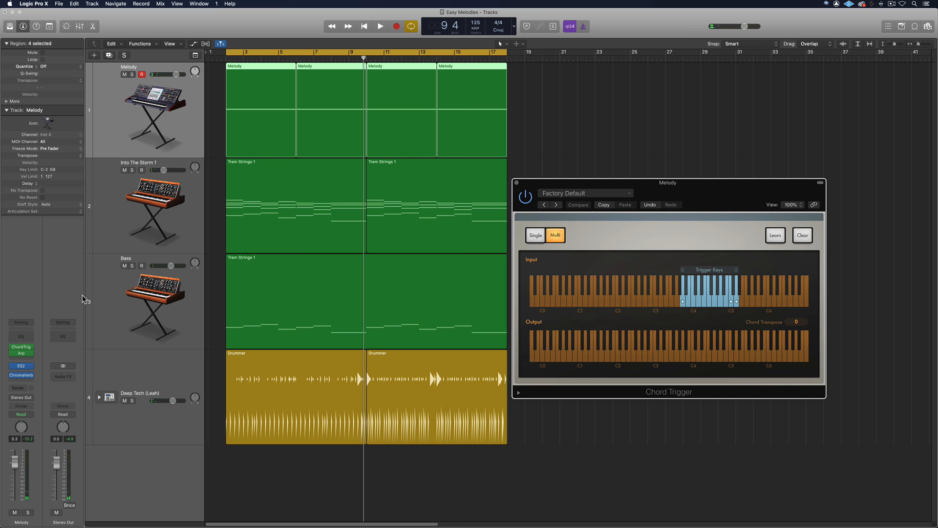
{"action": "left_click", "coordinate": [26, 356]}
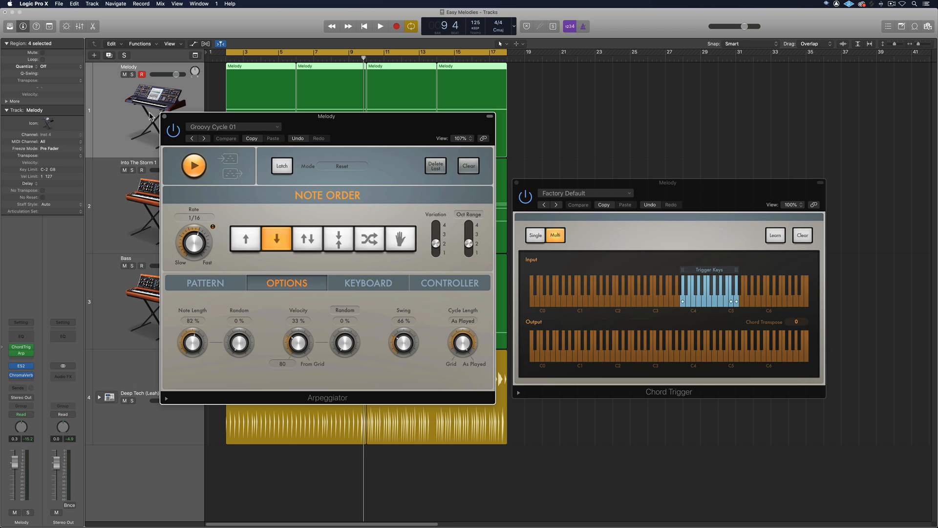
{"action": "left_click", "coordinate": [205, 284]}
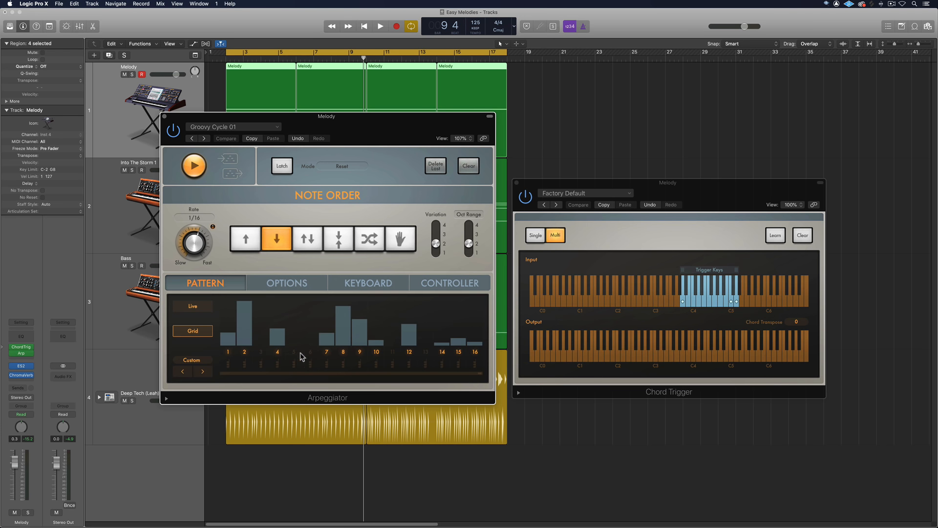
In the Arpeggiator grid, add steps 6 and 11, turn off steps 7 and 9, raise steps 10 and 15, and start playback.
{"action": "mouse_move", "coordinate": [277, 338]}
{"action": "left_mouse_down"}
{"action": "mouse_move", "coordinate": [278, 370]}
{"action": "mouse_move", "coordinate": [277, 325]}
{"action": "mouse_move", "coordinate": [310, 331]}
{"action": "mouse_move", "coordinate": [310, 319]}
{"action": "left_mouse_up"}
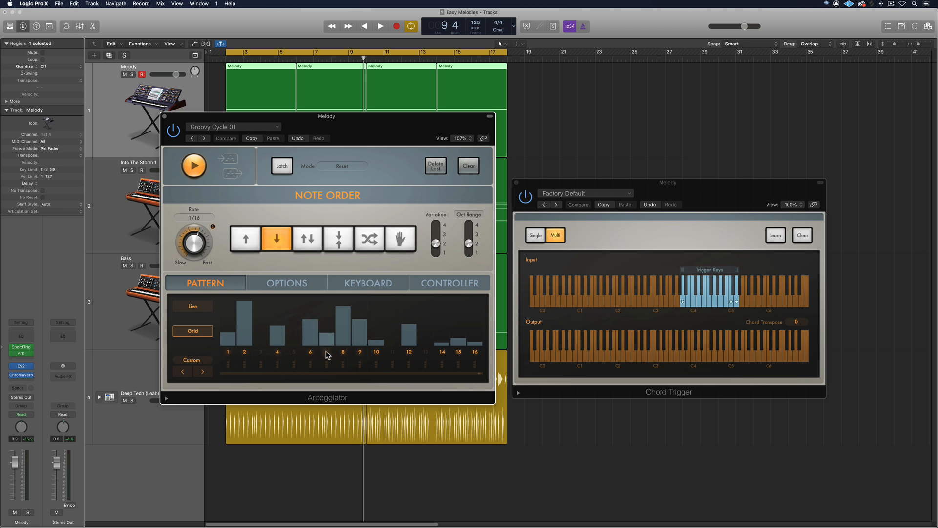
{"action": "left_click", "coordinate": [326, 351]}
{"action": "left_click", "coordinate": [360, 352]}
{"action": "left_click_drag", "start_coordinate": [376, 341], "coordinate": [394, 313]}
{"action": "left_click", "coordinate": [393, 351]}
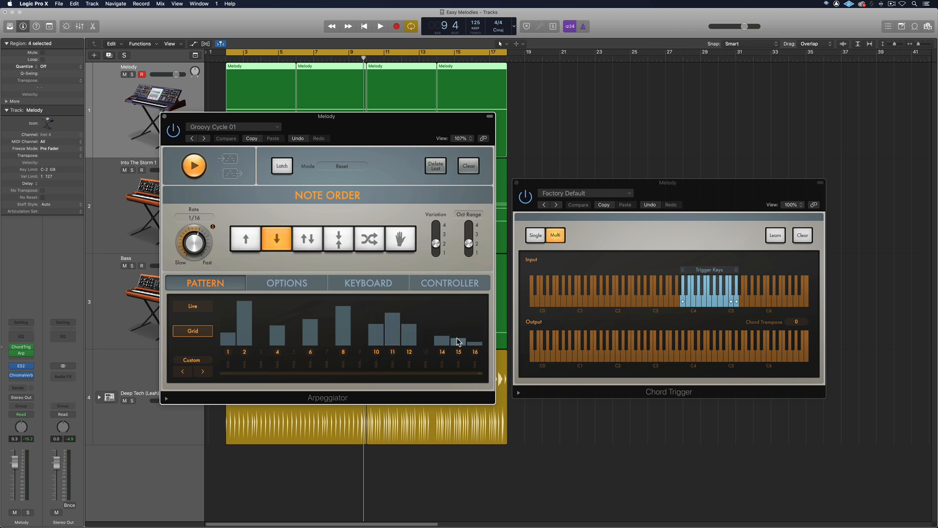
{"action": "left_click_drag", "start_coordinate": [458, 339], "coordinate": [457, 326]}
{"action": "key", "text": "space"}
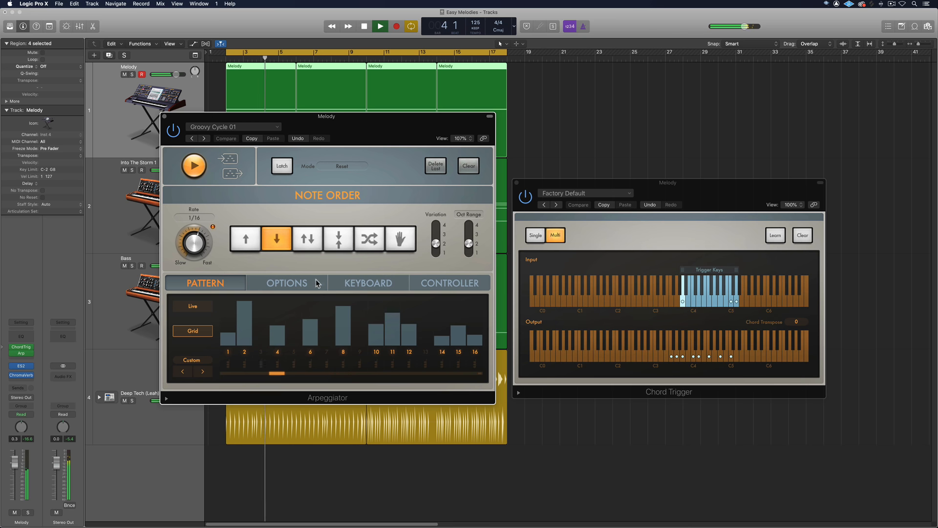
Set the Arpeggiator's velocity to 19% during playback, and close both MIDI effect windows after stopping.
{"action": "left_click", "coordinate": [287, 283]}
{"action": "left_click_drag", "start_coordinate": [291, 347], "coordinate": [291, 351]}
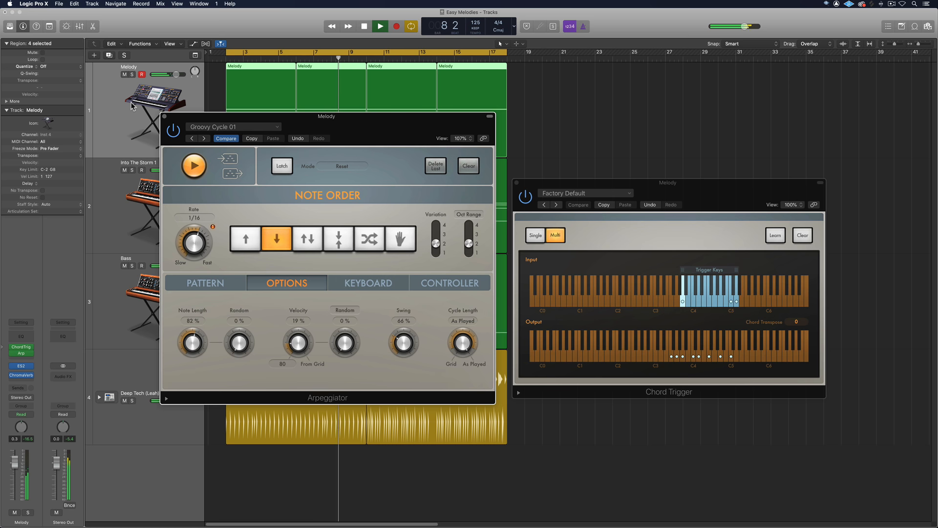
{"action": "key", "text": "space"}
{"action": "left_click", "coordinate": [165, 117]}
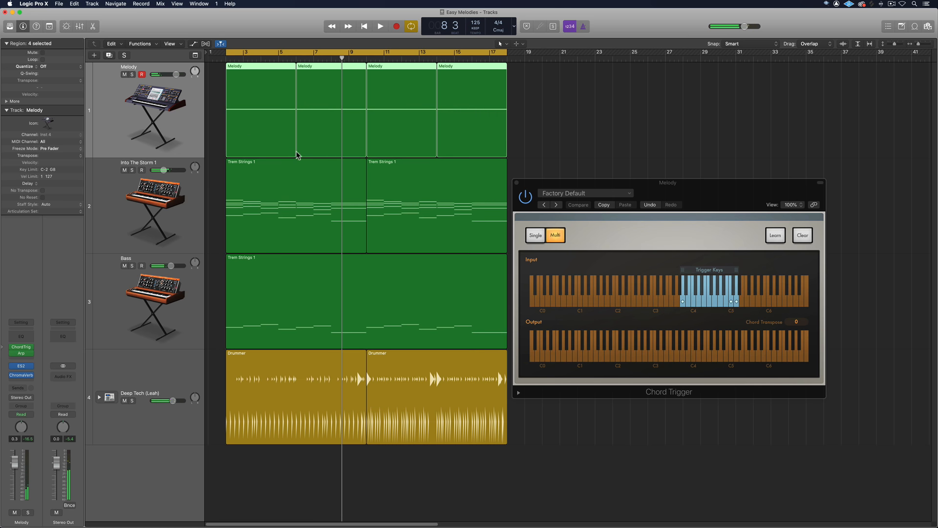
{"action": "left_click", "coordinate": [515, 183]}
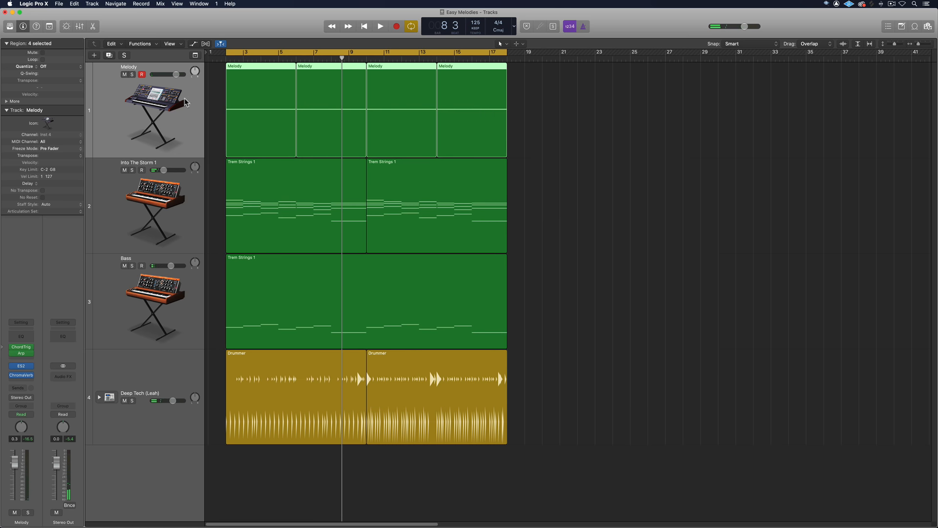
Duplicate the Melody track with its settings and copy its four regions onto the new track.
{"action": "left_click", "coordinate": [112, 57]}
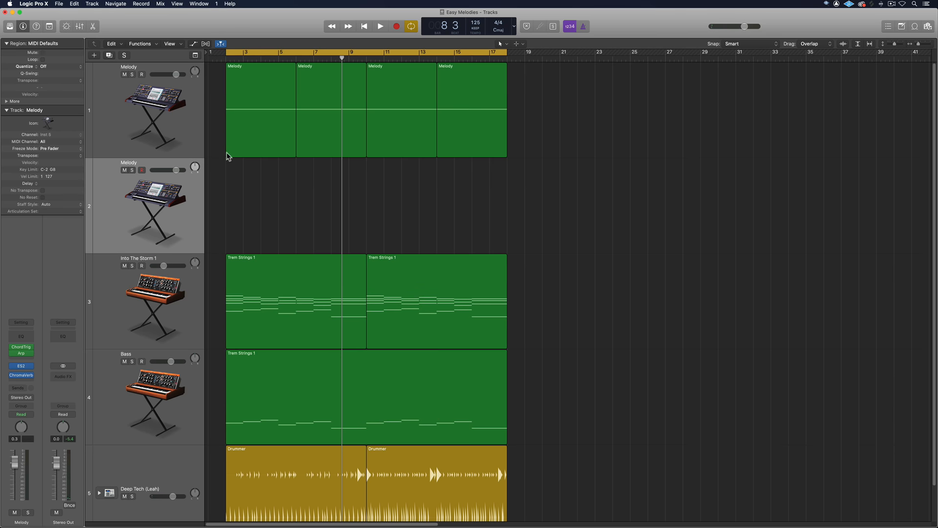
{"action": "left_click_drag", "start_coordinate": [257, 191], "coordinate": [369, 143]}
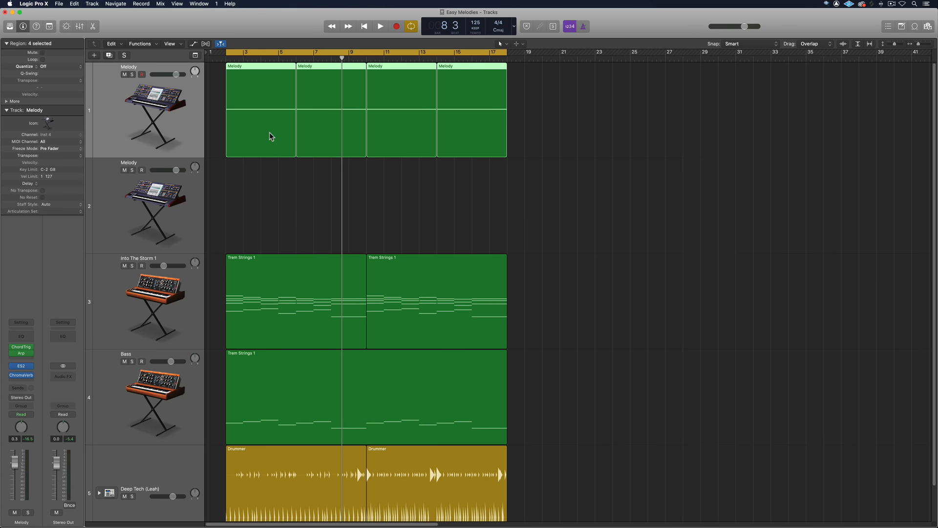
{"action": "left_click_drag", "start_coordinate": [269, 133], "coordinate": [272, 180]}
In the duplicate track's ES2, turn on oscillator 1 and set oscillator 2 to -12 semitones and oscillator 3 to 0 semitones.
{"action": "left_click", "coordinate": [155, 204]}
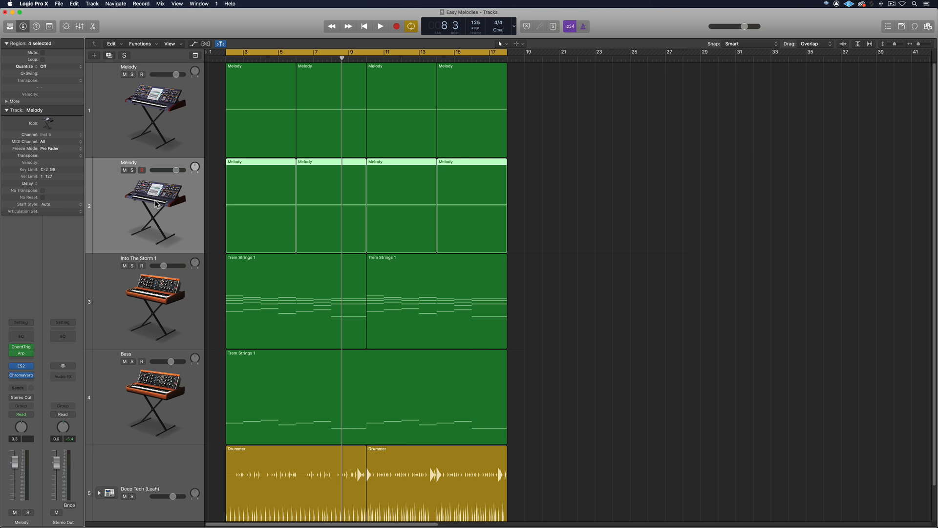
{"action": "left_click", "coordinate": [23, 368]}
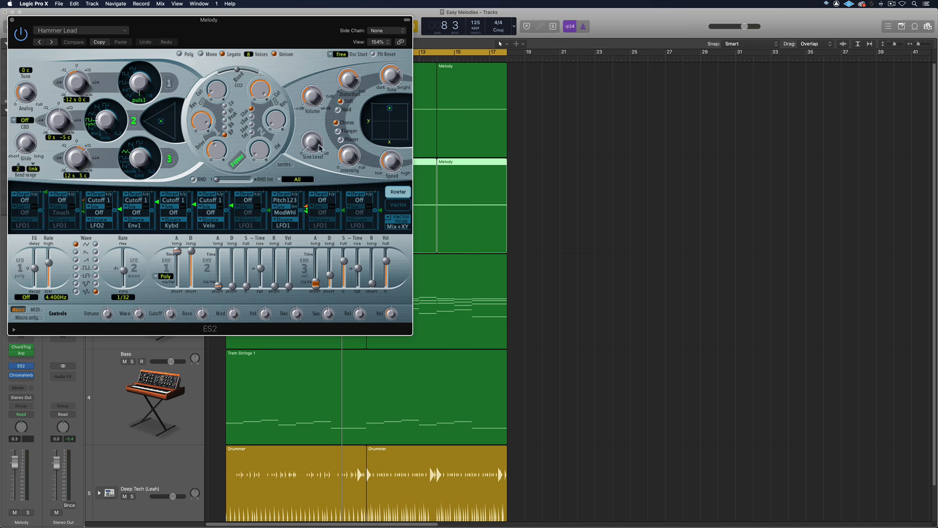
{"action": "left_click_drag", "start_coordinate": [241, 36], "coordinate": [585, 98]}
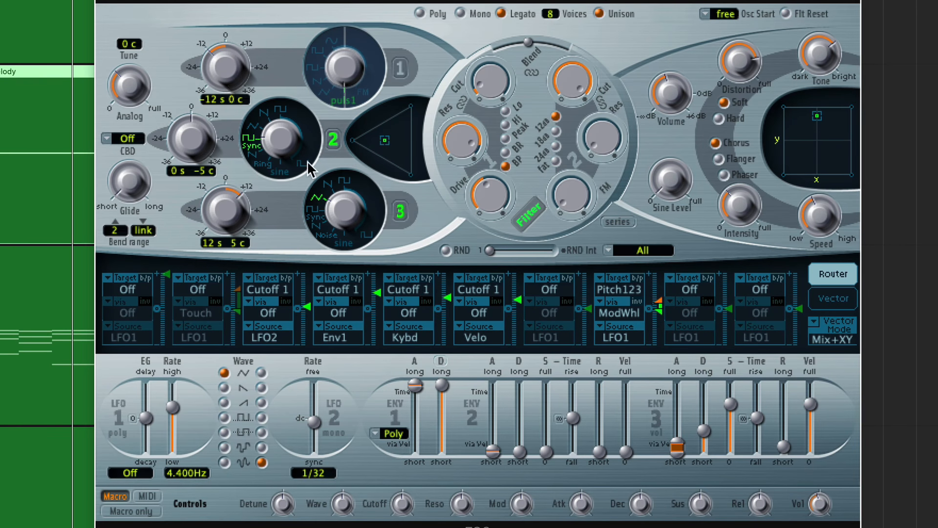
{"action": "left_click", "coordinate": [402, 68]}
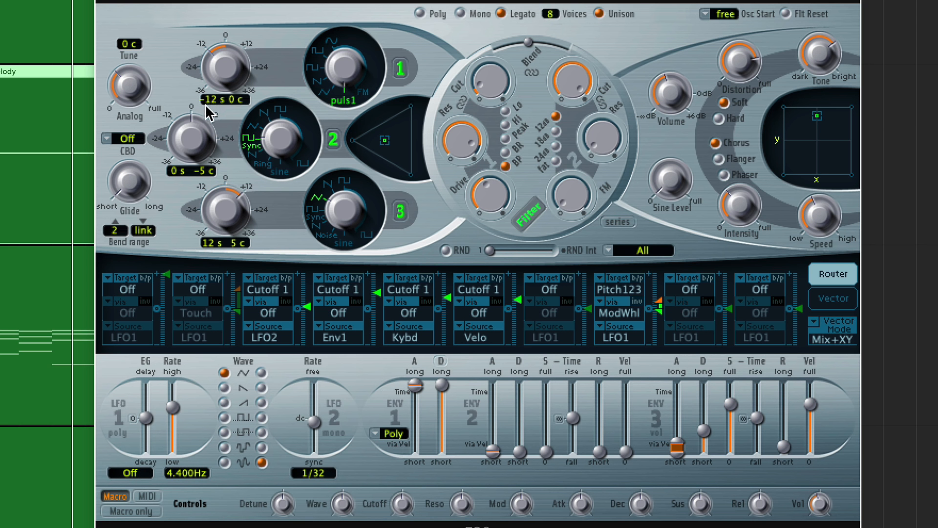
{"action": "left_click_drag", "start_coordinate": [226, 208], "coordinate": [221, 242]}
{"action": "left_click_drag", "start_coordinate": [177, 144], "coordinate": [180, 174]}
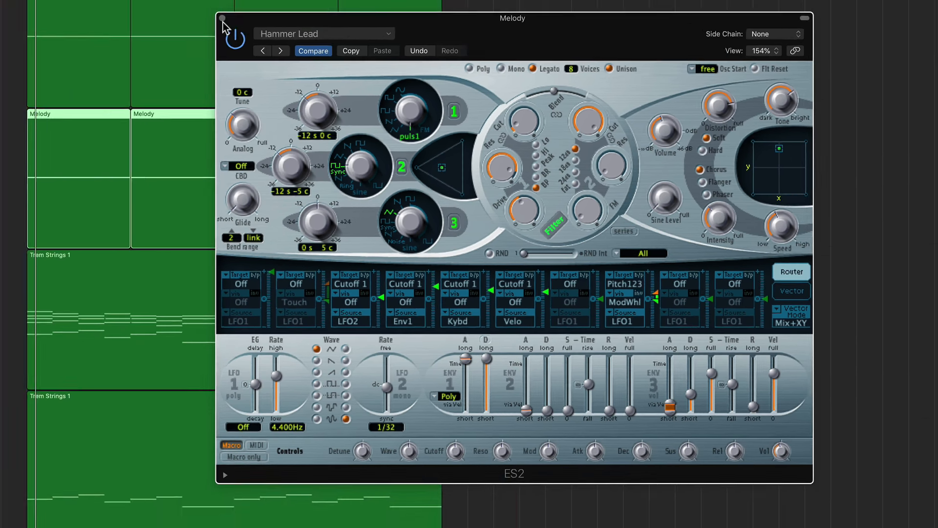
{"action": "left_click", "coordinate": [223, 20]}
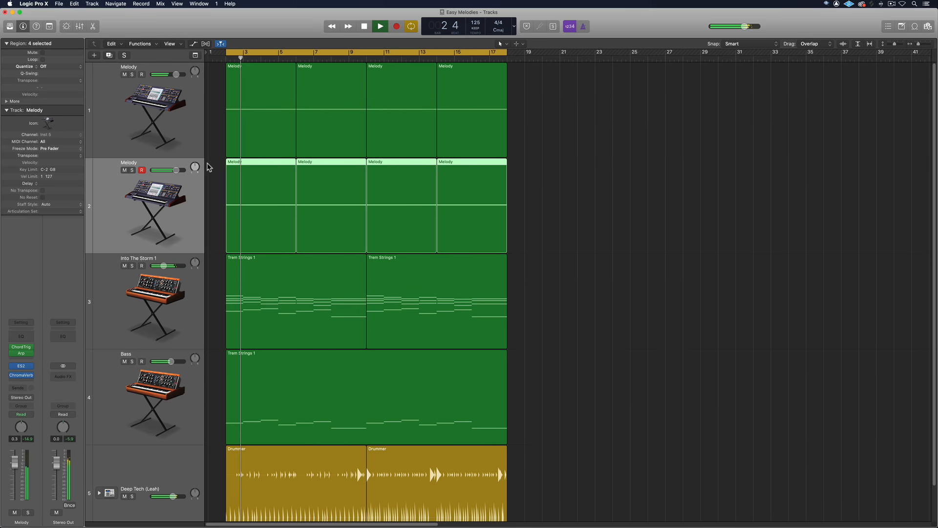
Pan the original Melody track to -14 and the duplicate to about +9, and disarm the duplicate's recording.
{"action": "left_click_drag", "start_coordinate": [195, 72], "coordinate": [196, 76]}
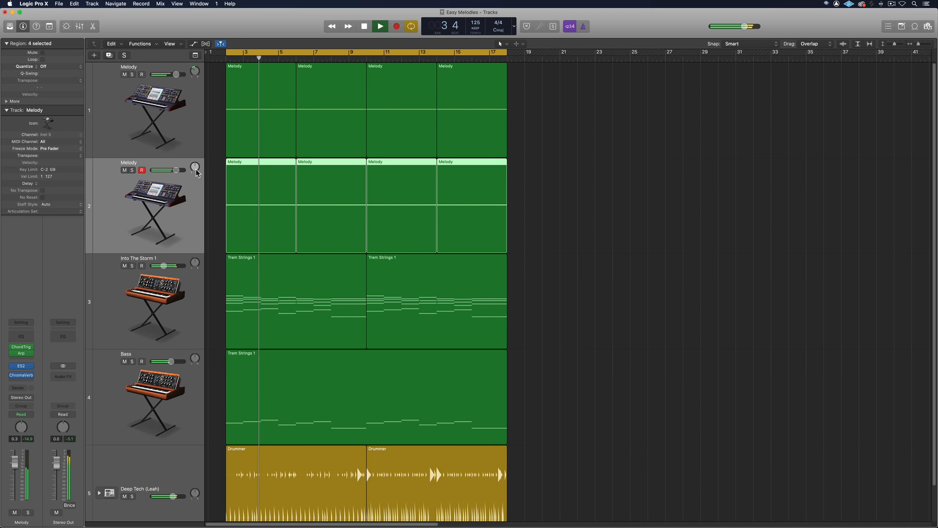
{"action": "left_click_drag", "start_coordinate": [196, 169], "coordinate": [196, 165]}
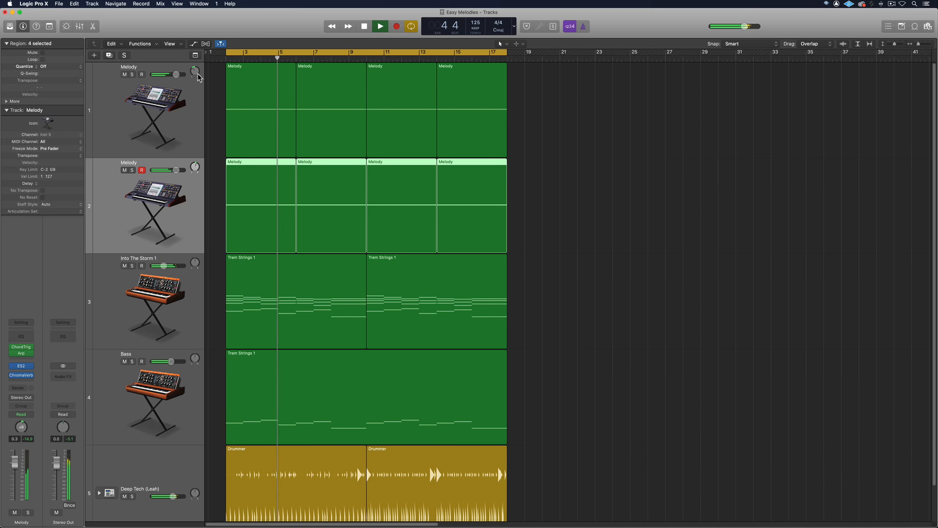
{"action": "left_click", "coordinate": [142, 171]}
Fit the whole arrangement in view and show the Mixer while playing back the mix.
{"action": "left_click", "coordinate": [637, 223]}
{"action": "key", "text": "z"}
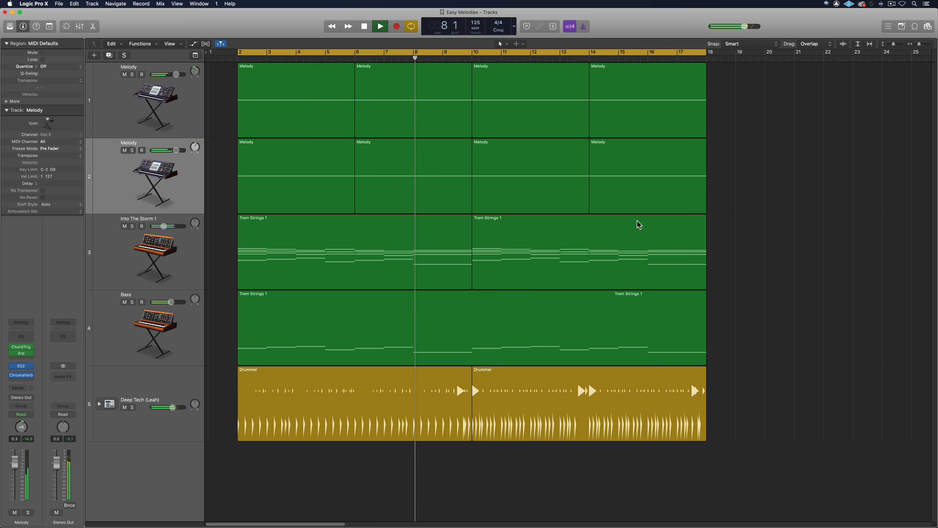
{"action": "key", "text": "x"}
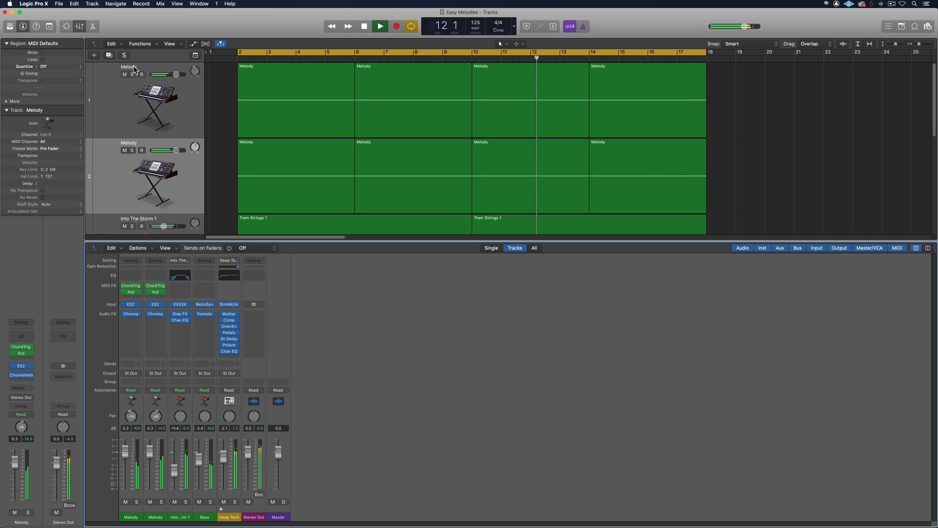
{"action": "key", "text": "space"}
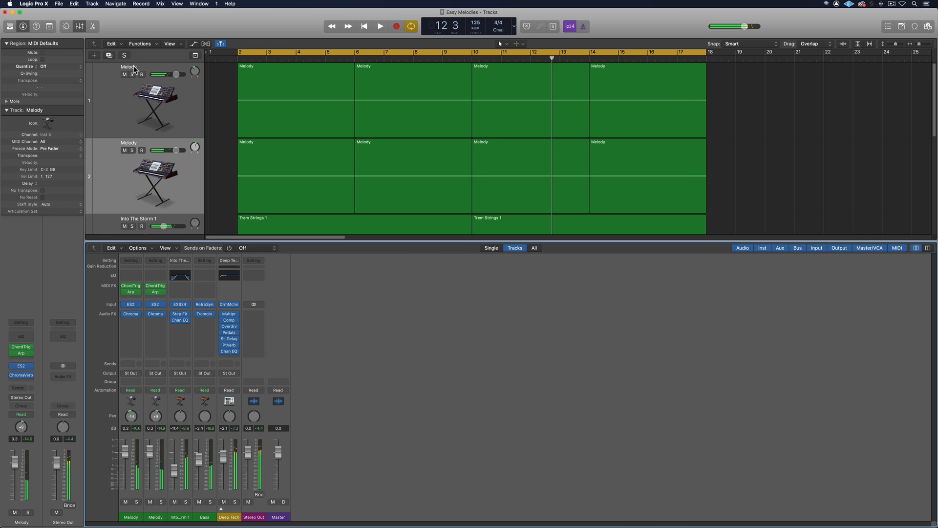
Rename the first Melody track as Melody up 8ve and the duplicate as Melody down 8ve.
{"action": "double_click", "coordinate": [134, 69]}
{"action": "type", "text": "up"}
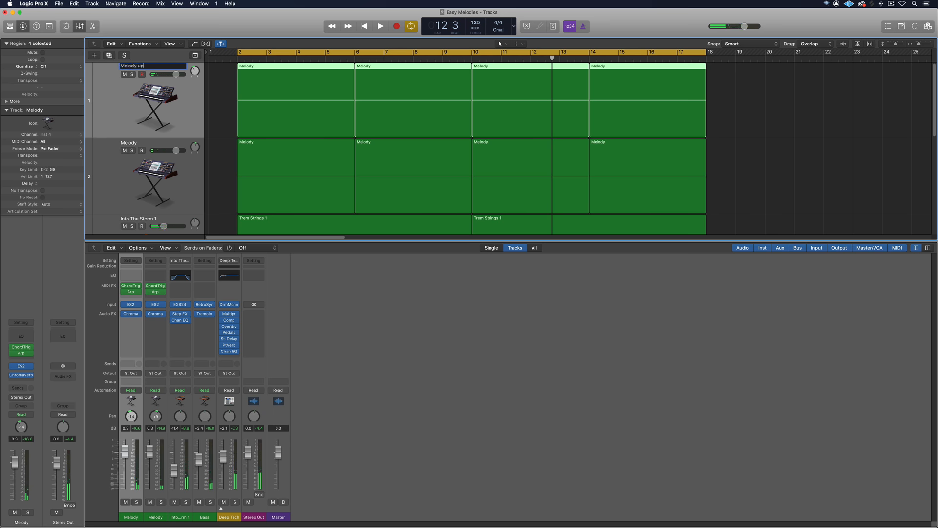
{"action": "type", "text": " 8ve"}
{"action": "key", "text": "Return"}
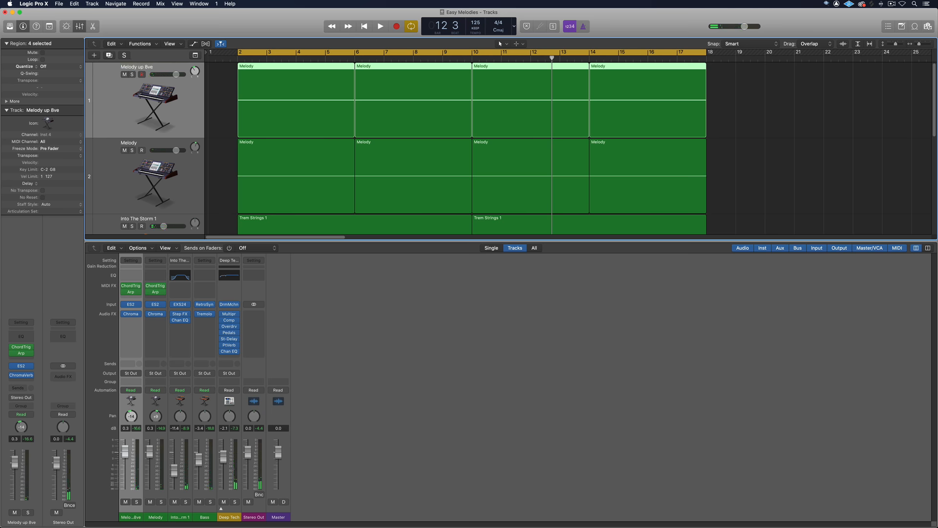
{"action": "double_click", "coordinate": [129, 143]}
{"action": "type", "text": "down"}
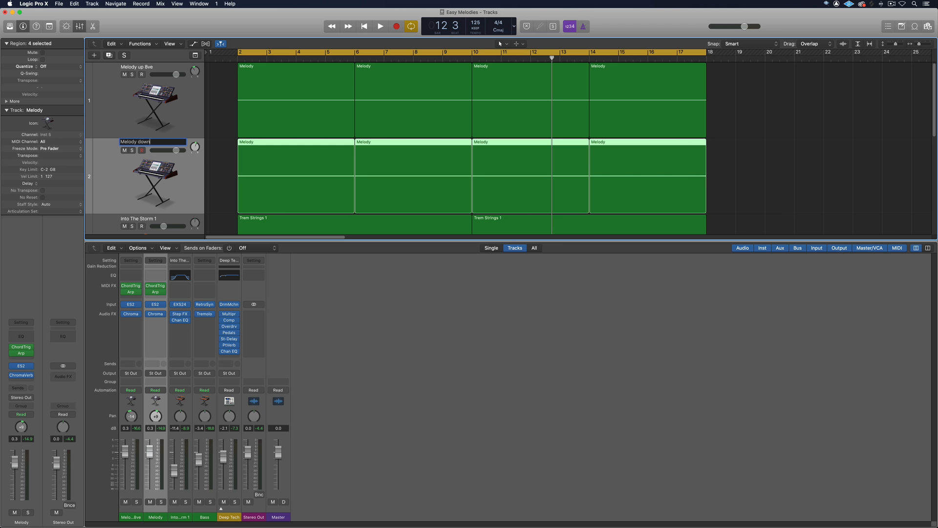
{"action": "type", "text": " 8ve"}
{"action": "key", "text": "Return"}
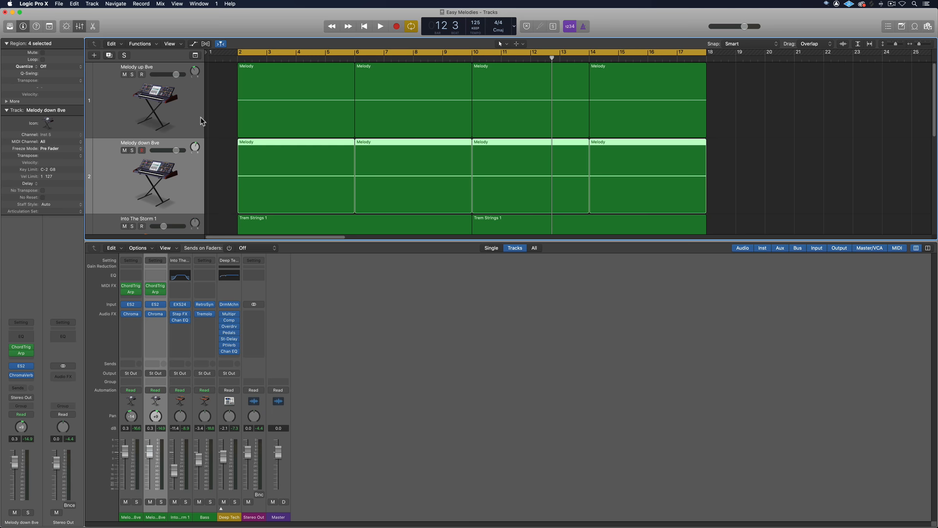
Open the Melody down 8ve track's Chord Trigger and Arpeggiator and arrange both windows so their controls are accessible.
{"action": "left_click", "coordinate": [22, 350]}
{"action": "left_click_drag", "start_coordinate": [259, 25], "coordinate": [806, 272]}
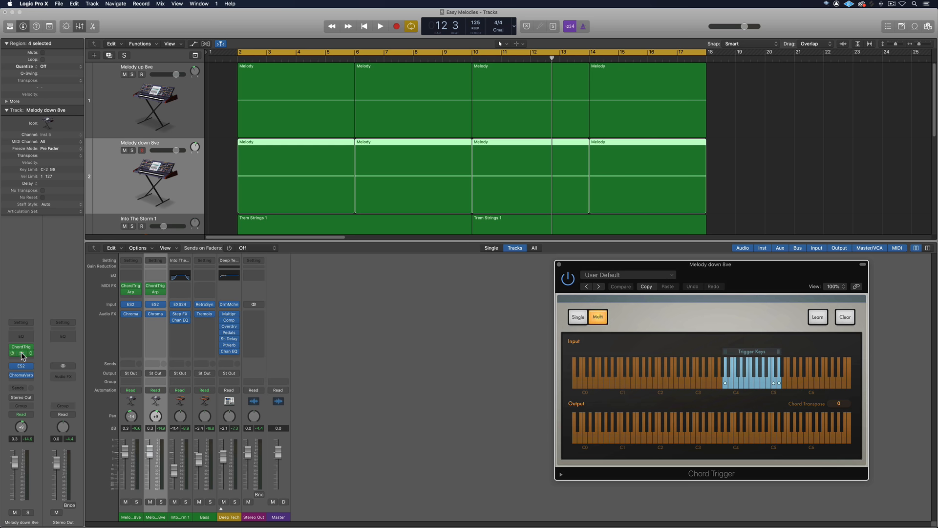
{"action": "left_click", "coordinate": [22, 354]}
{"action": "left_click_drag", "start_coordinate": [279, 34], "coordinate": [546, 145]}
{"action": "left_click_drag", "start_coordinate": [720, 267], "coordinate": [743, 284]}
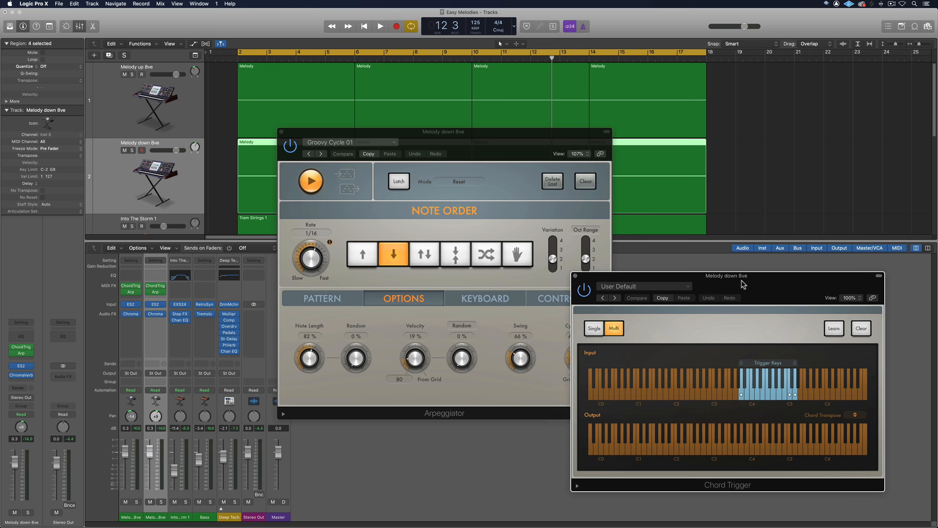